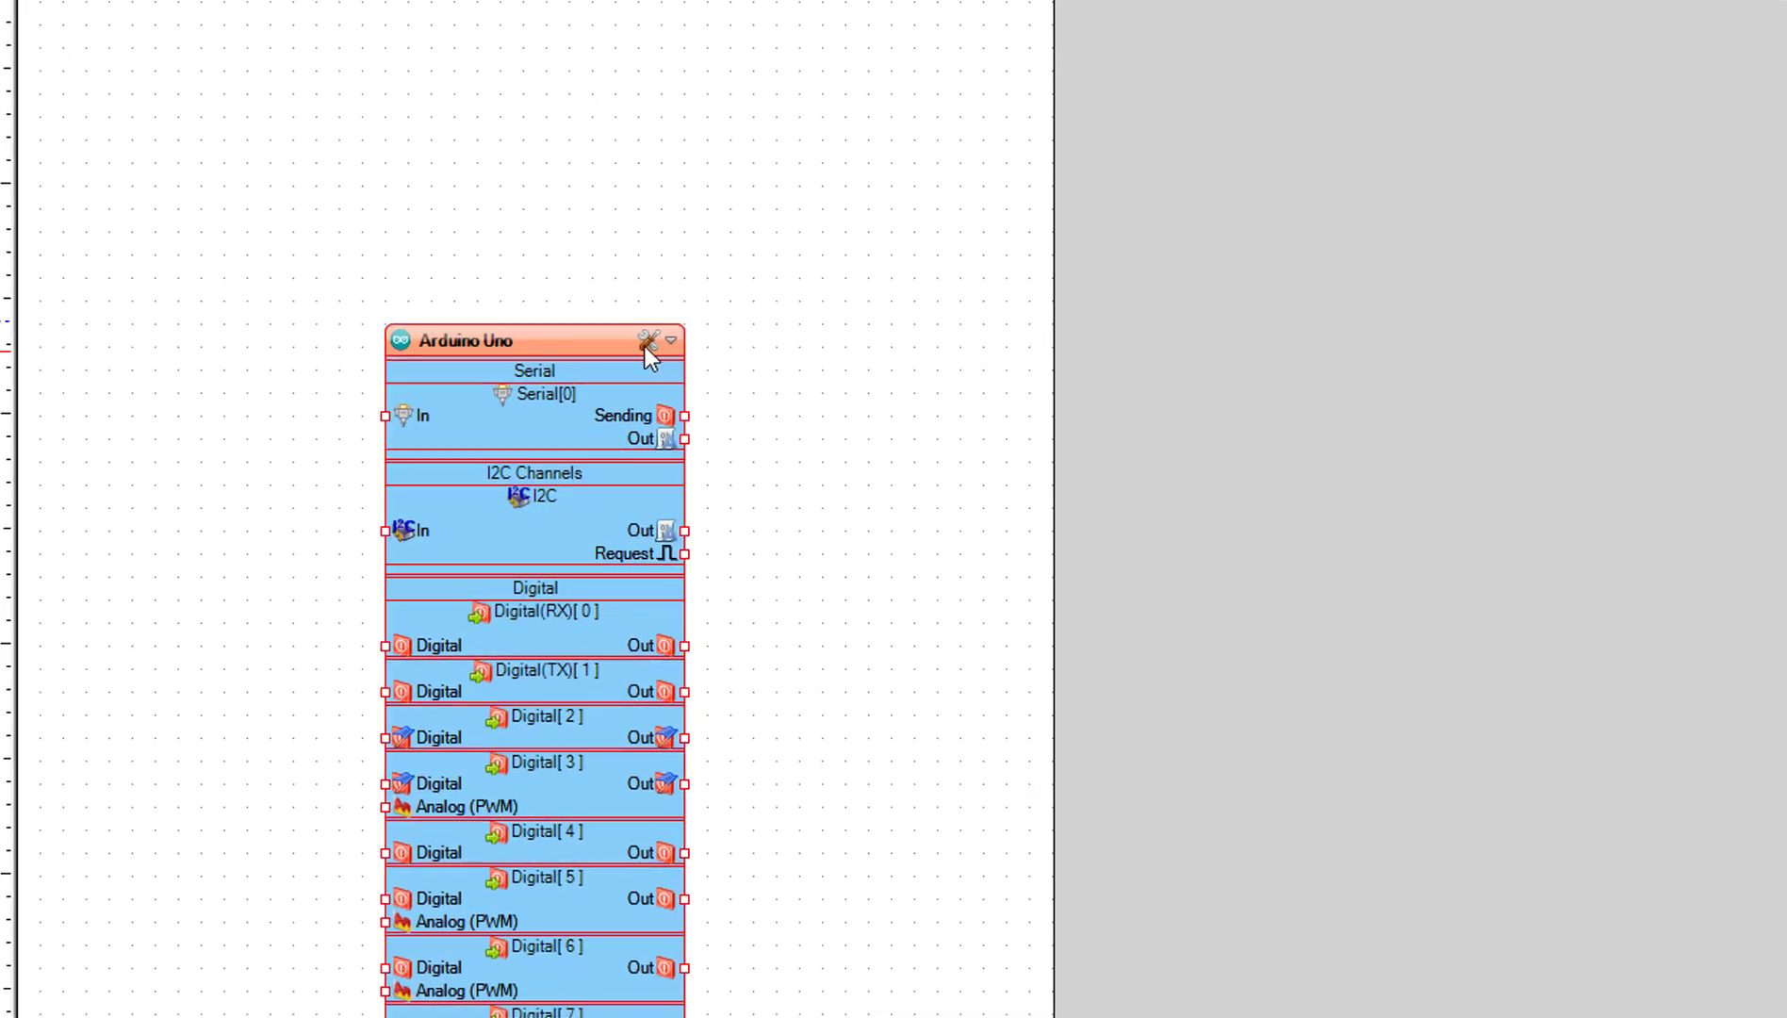
- Confirm Arduino Uno as the board type in the BoardType dialog
{"action": "left_click", "coordinate": [641, 340]}
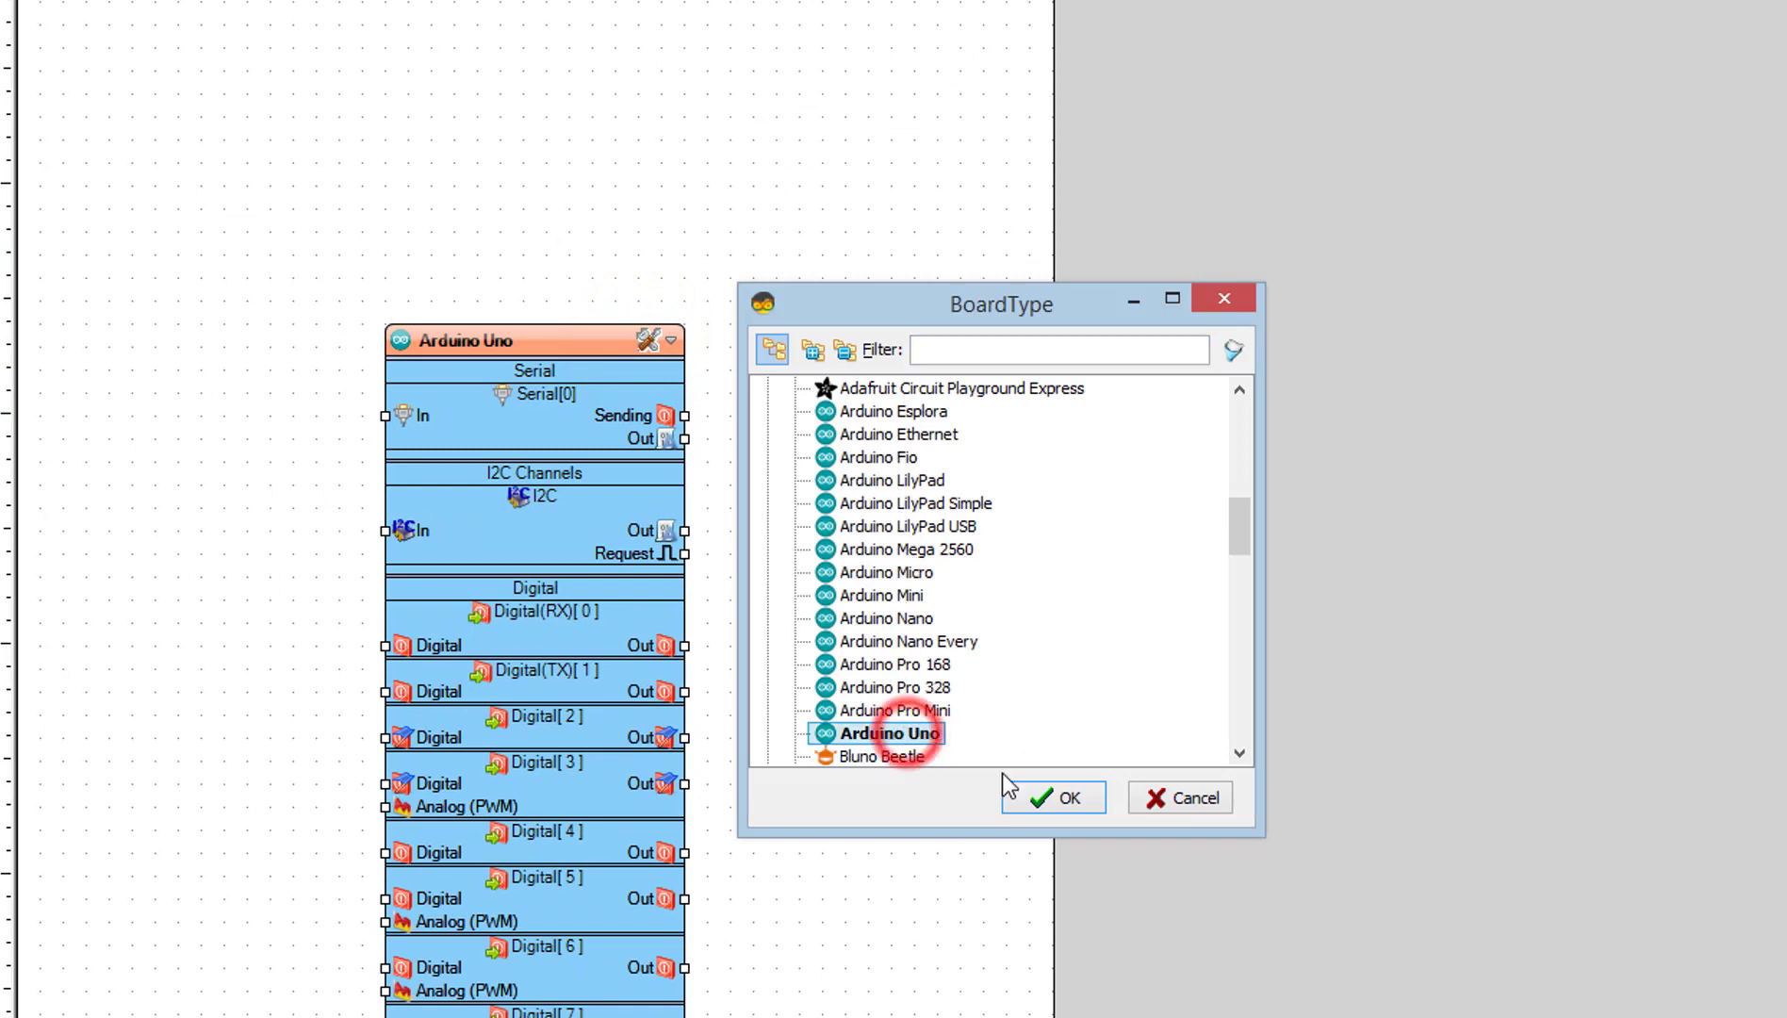
{"action": "left_click", "coordinate": [1033, 794]}
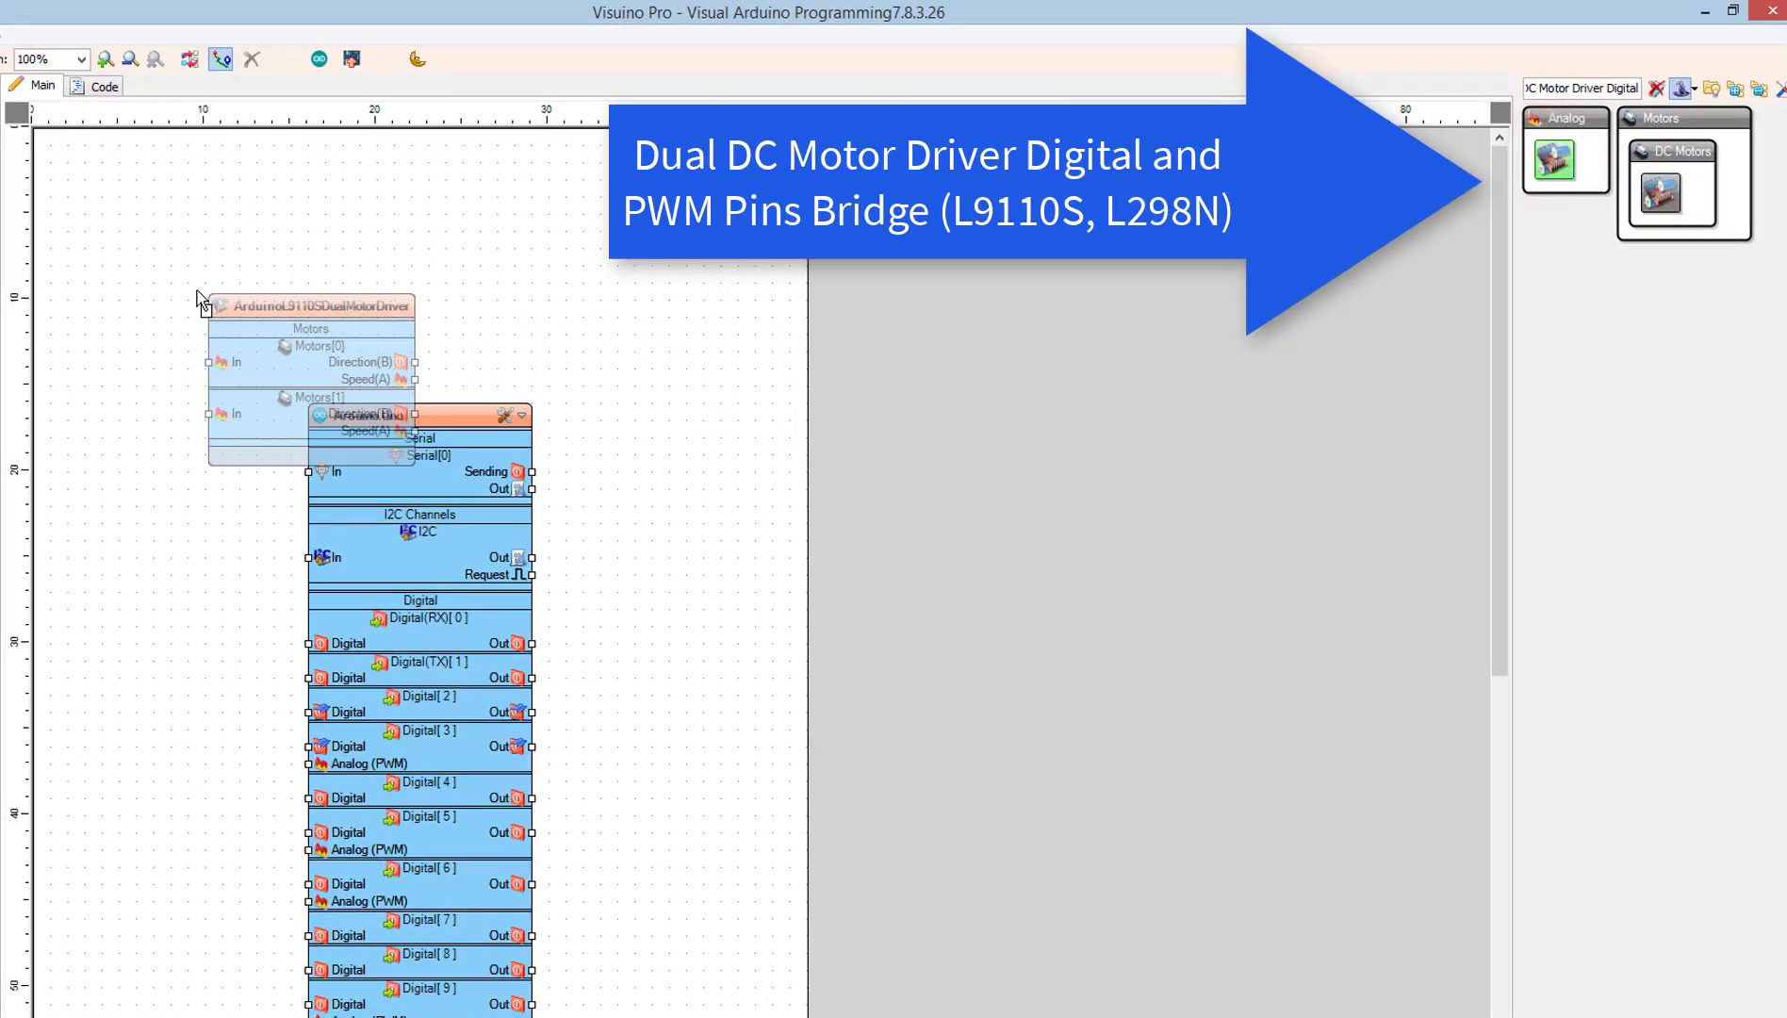
- Place and position DualMotorDriver1, then add the Speed And Direction To Speed converter
{"action": "left_click_drag", "start_coordinate": [1445, 240], "coordinate": [76, 258]}
{"action": "left_click_drag", "start_coordinate": [359, 414], "coordinate": [249, 599]}
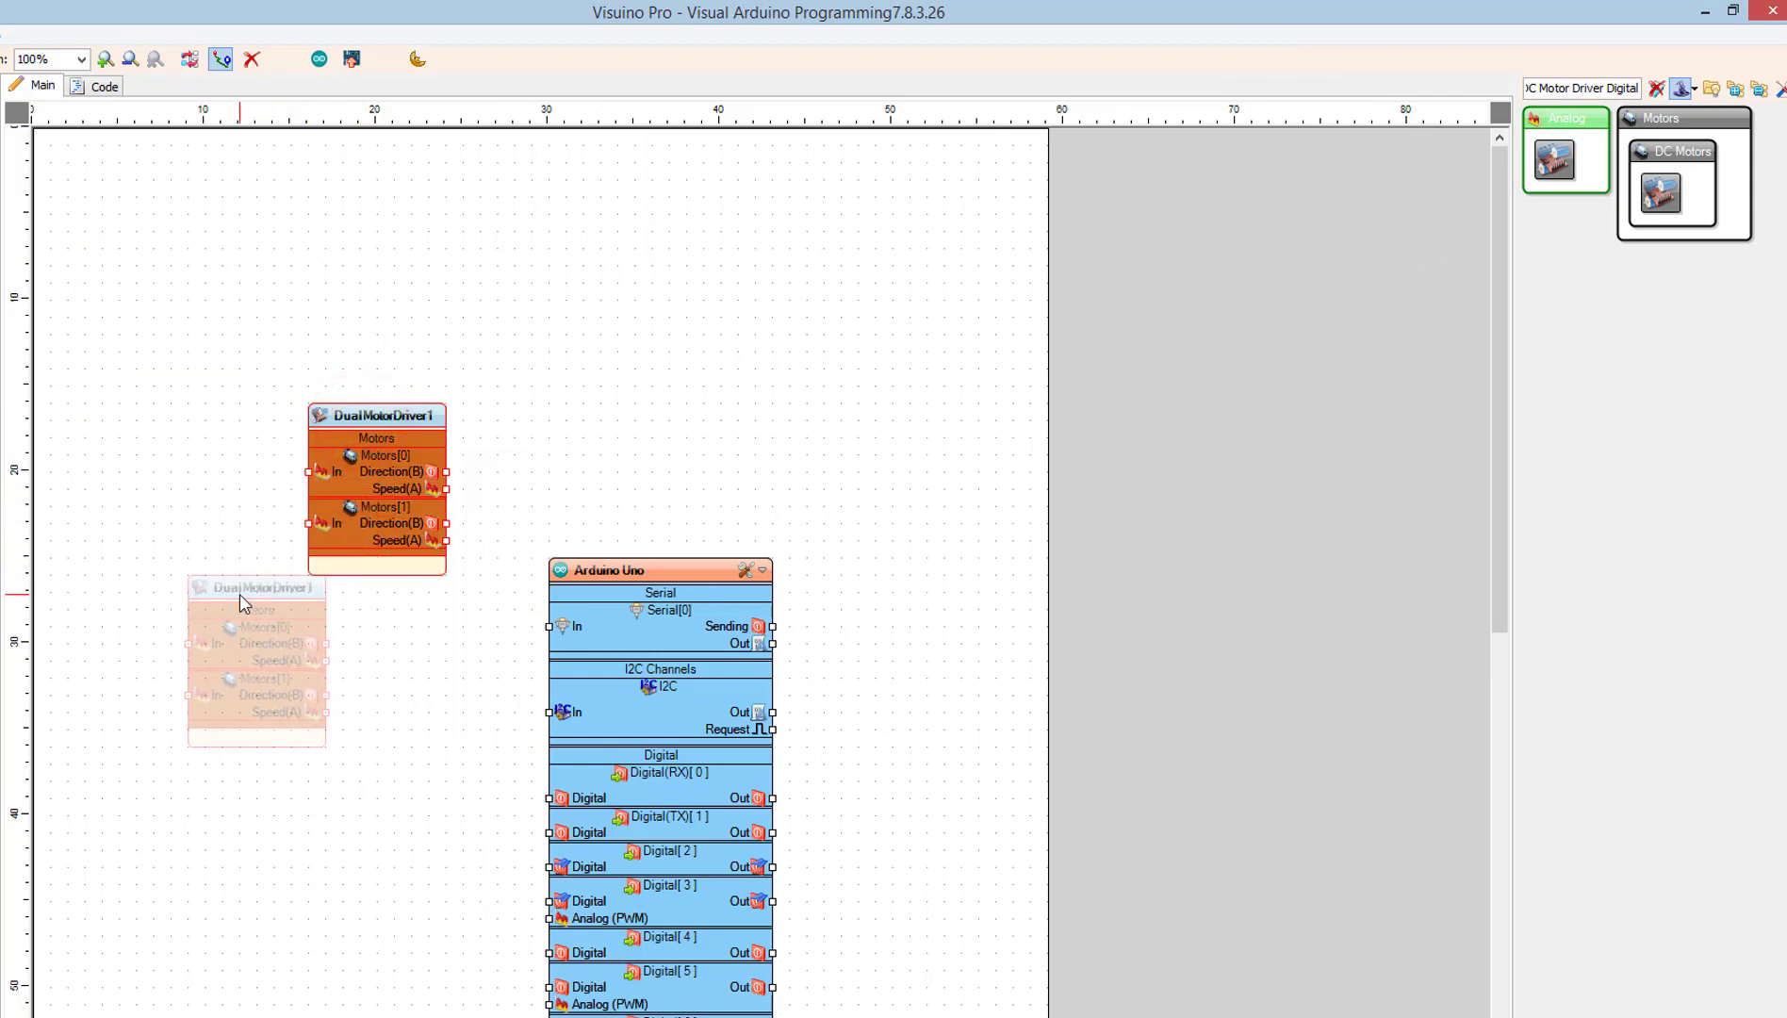
{"action": "left_click_drag", "start_coordinate": [247, 591], "coordinate": [239, 593]}
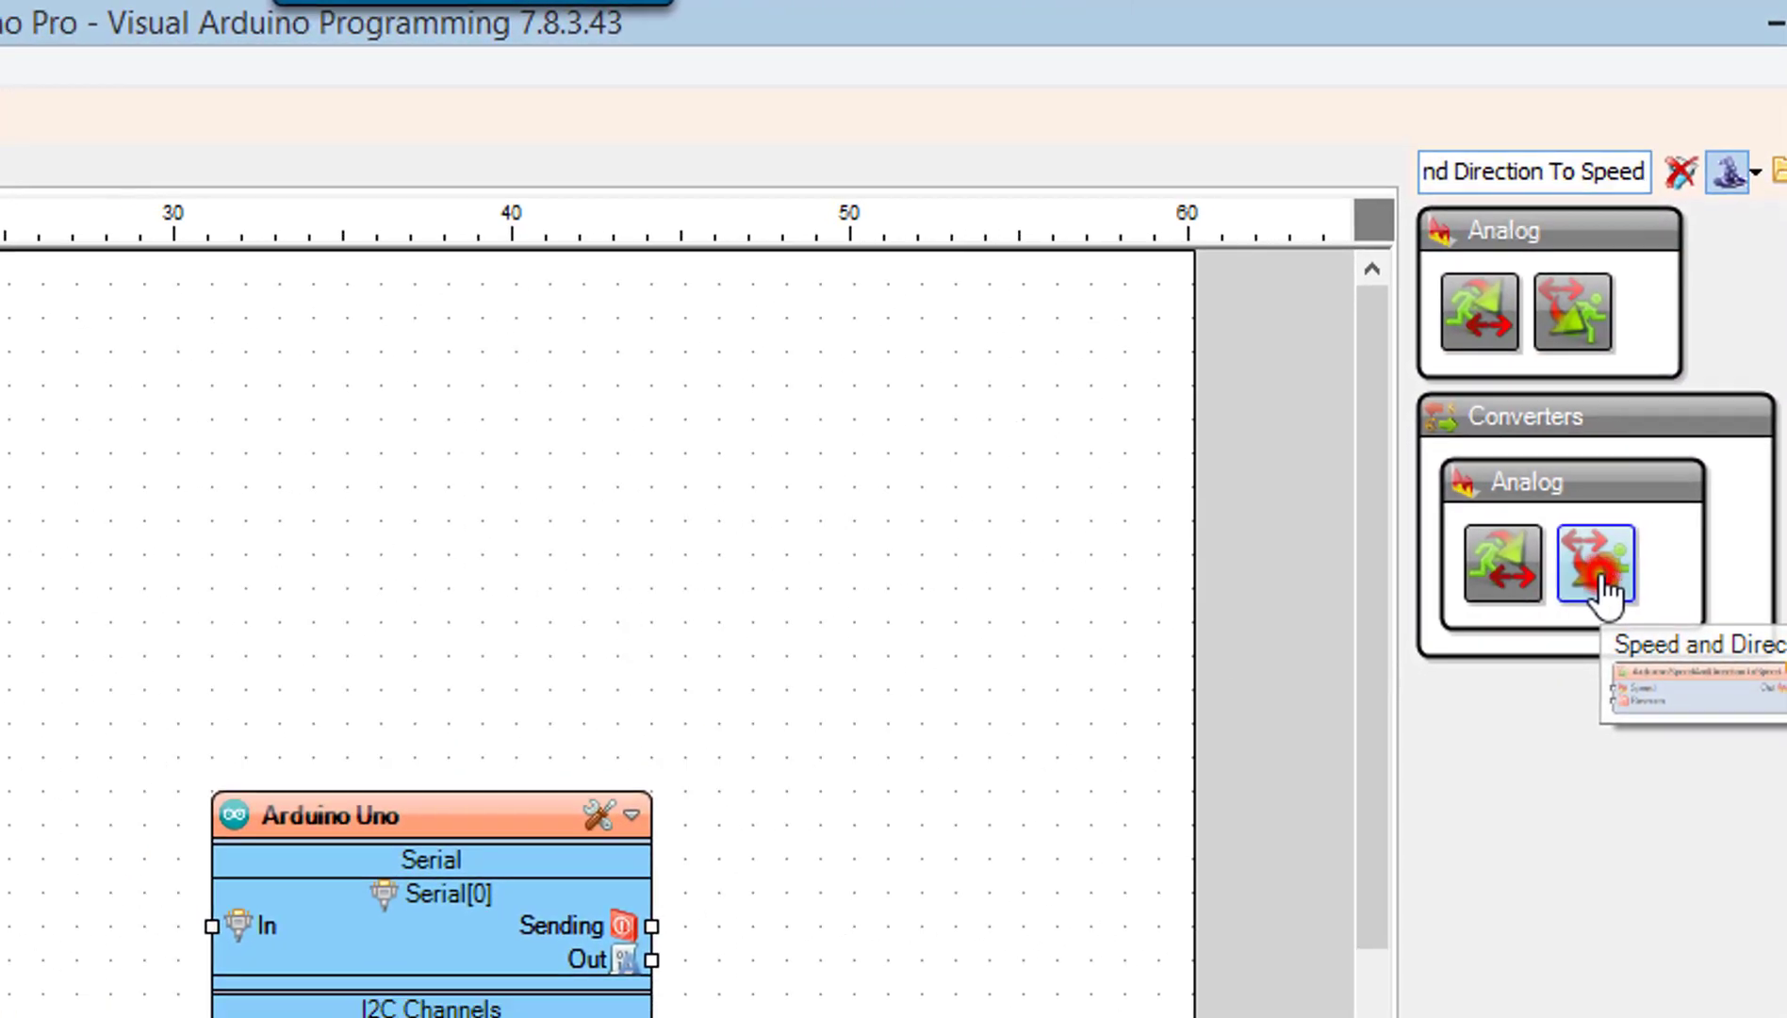
{"action": "left_click_drag", "start_coordinate": [1605, 593], "coordinate": [186, 513]}
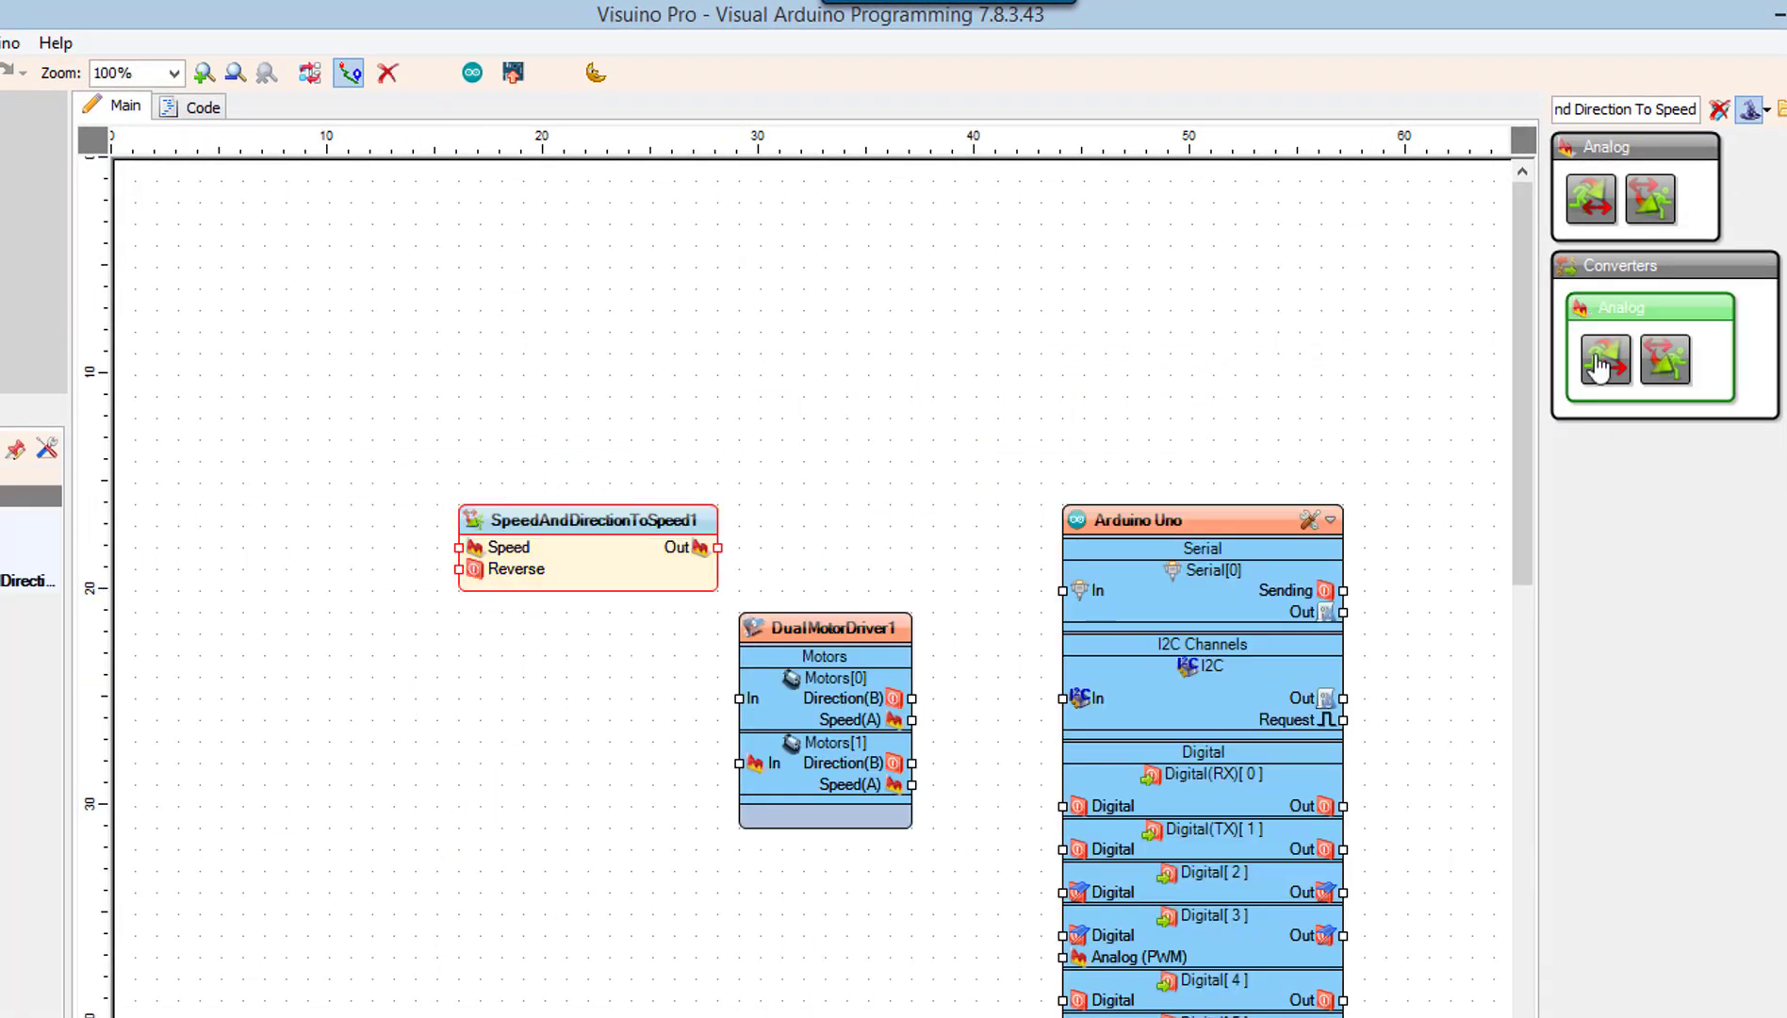
- Add SRFlipFlop1 near the left edge and move the converter between it and the motor driver
{"action": "left_click", "coordinate": [1470, 317]}
{"action": "left_click", "coordinate": [1721, 109]}
{"action": "type", "text": "SR Flip-Flop"}
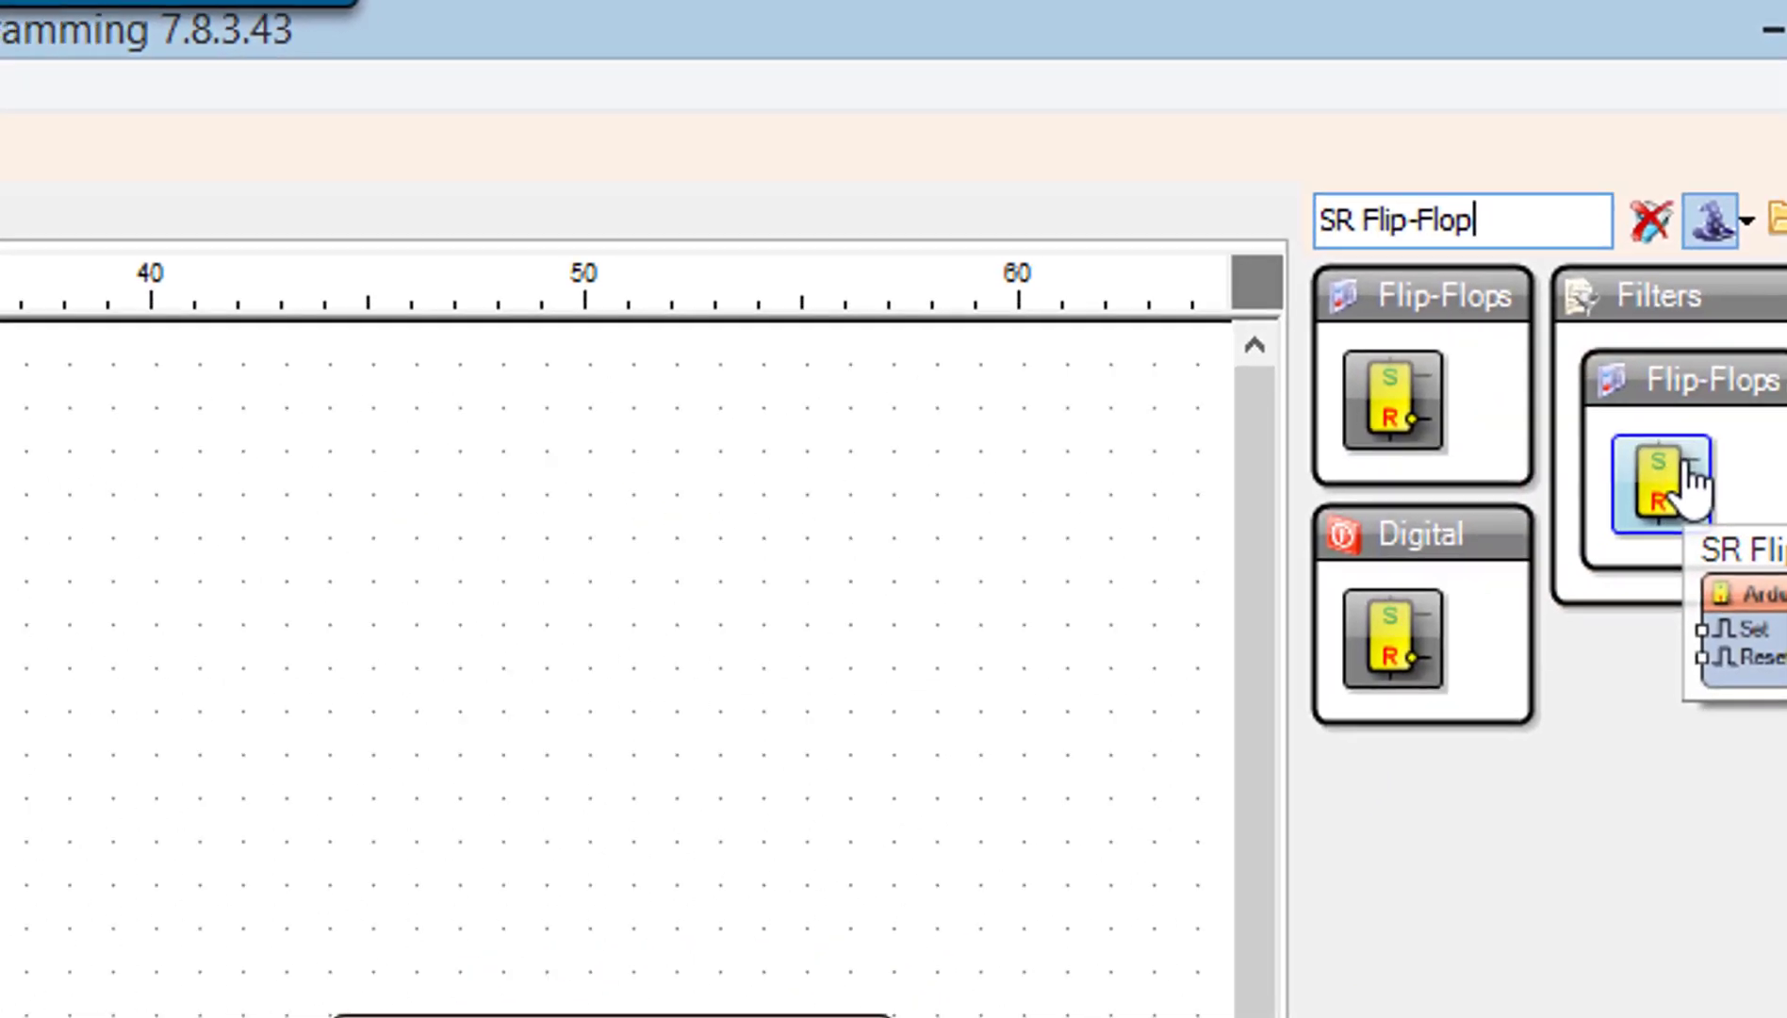
{"action": "left_click_drag", "start_coordinate": [1732, 254], "coordinate": [95, 631]}
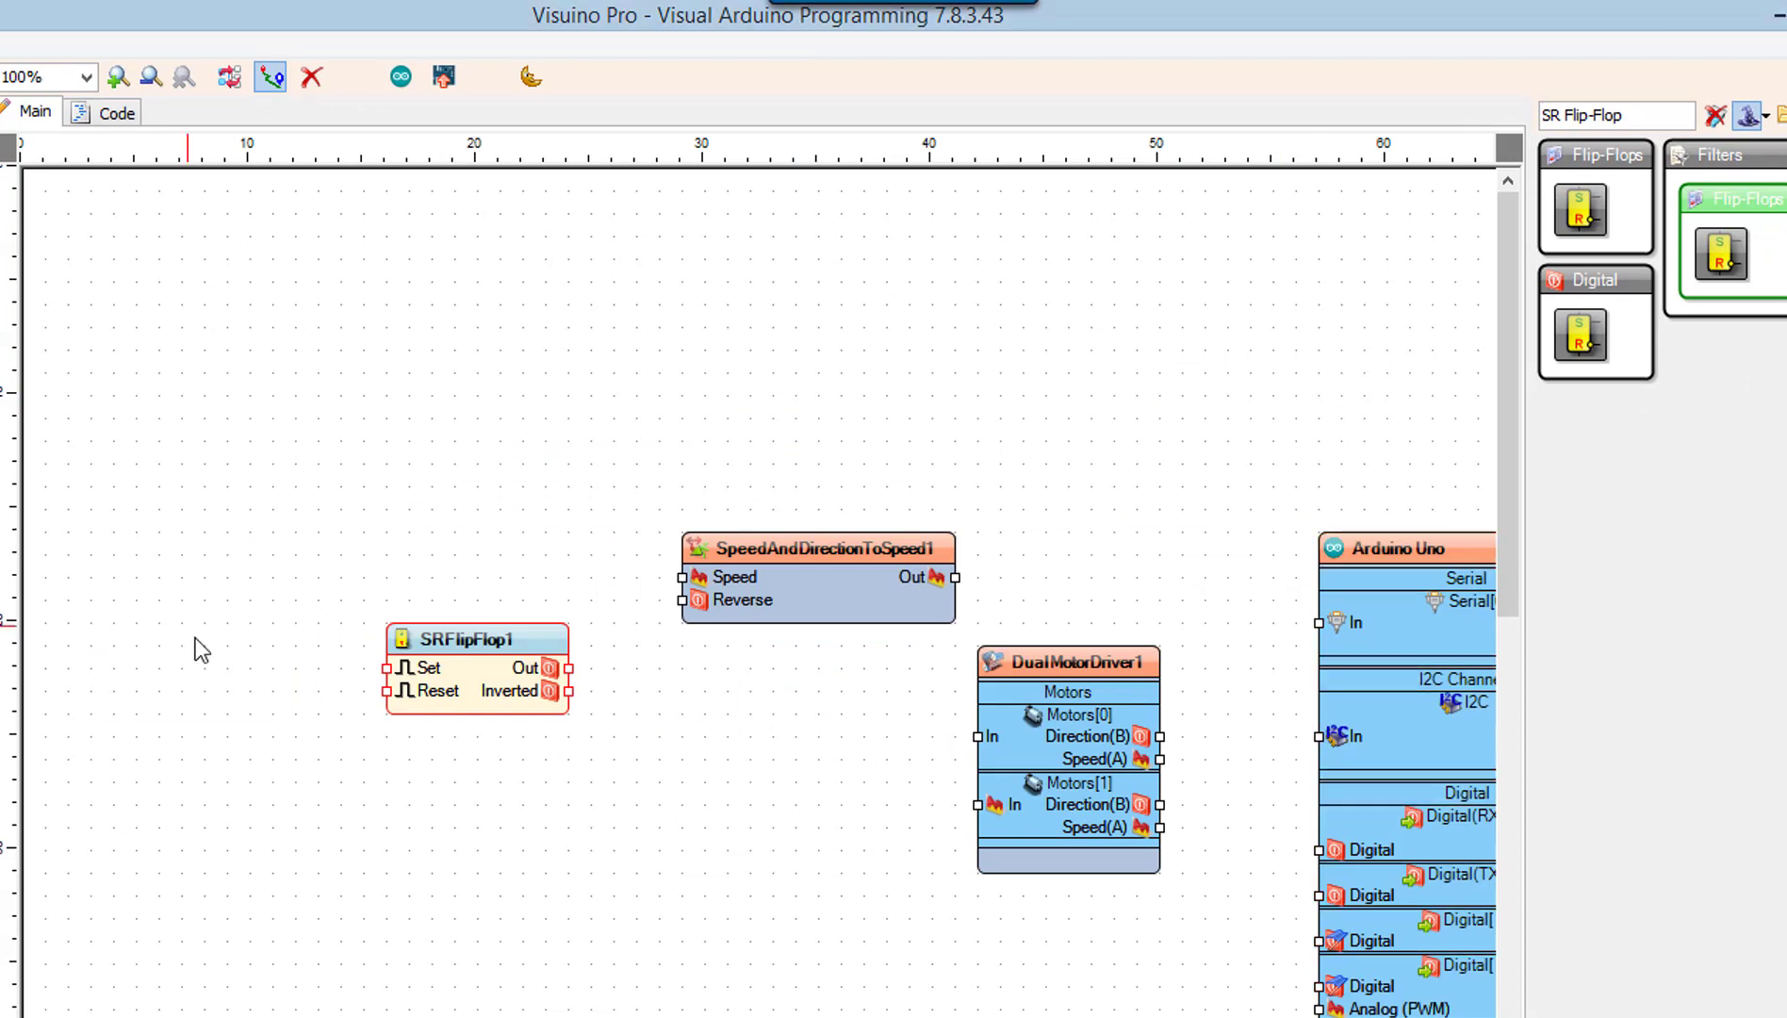
{"action": "left_click", "coordinate": [479, 660]}
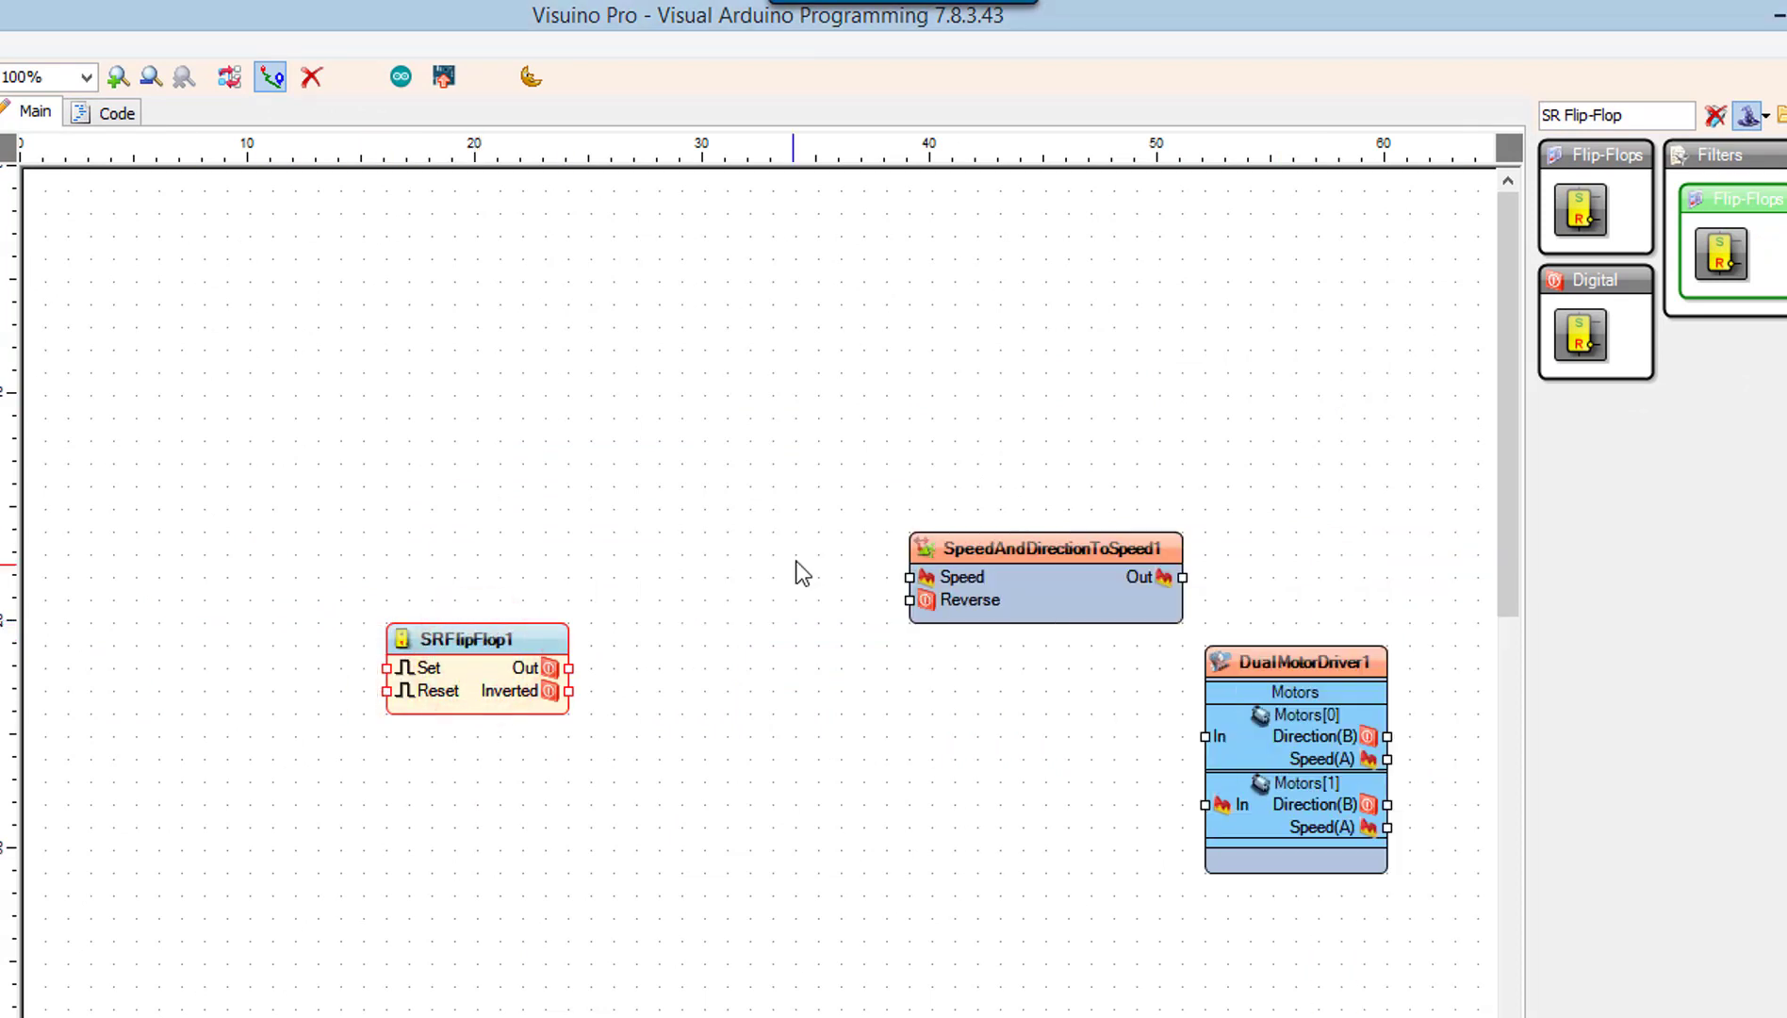
{"action": "left_click_drag", "start_coordinate": [1019, 576], "coordinate": [838, 713]}
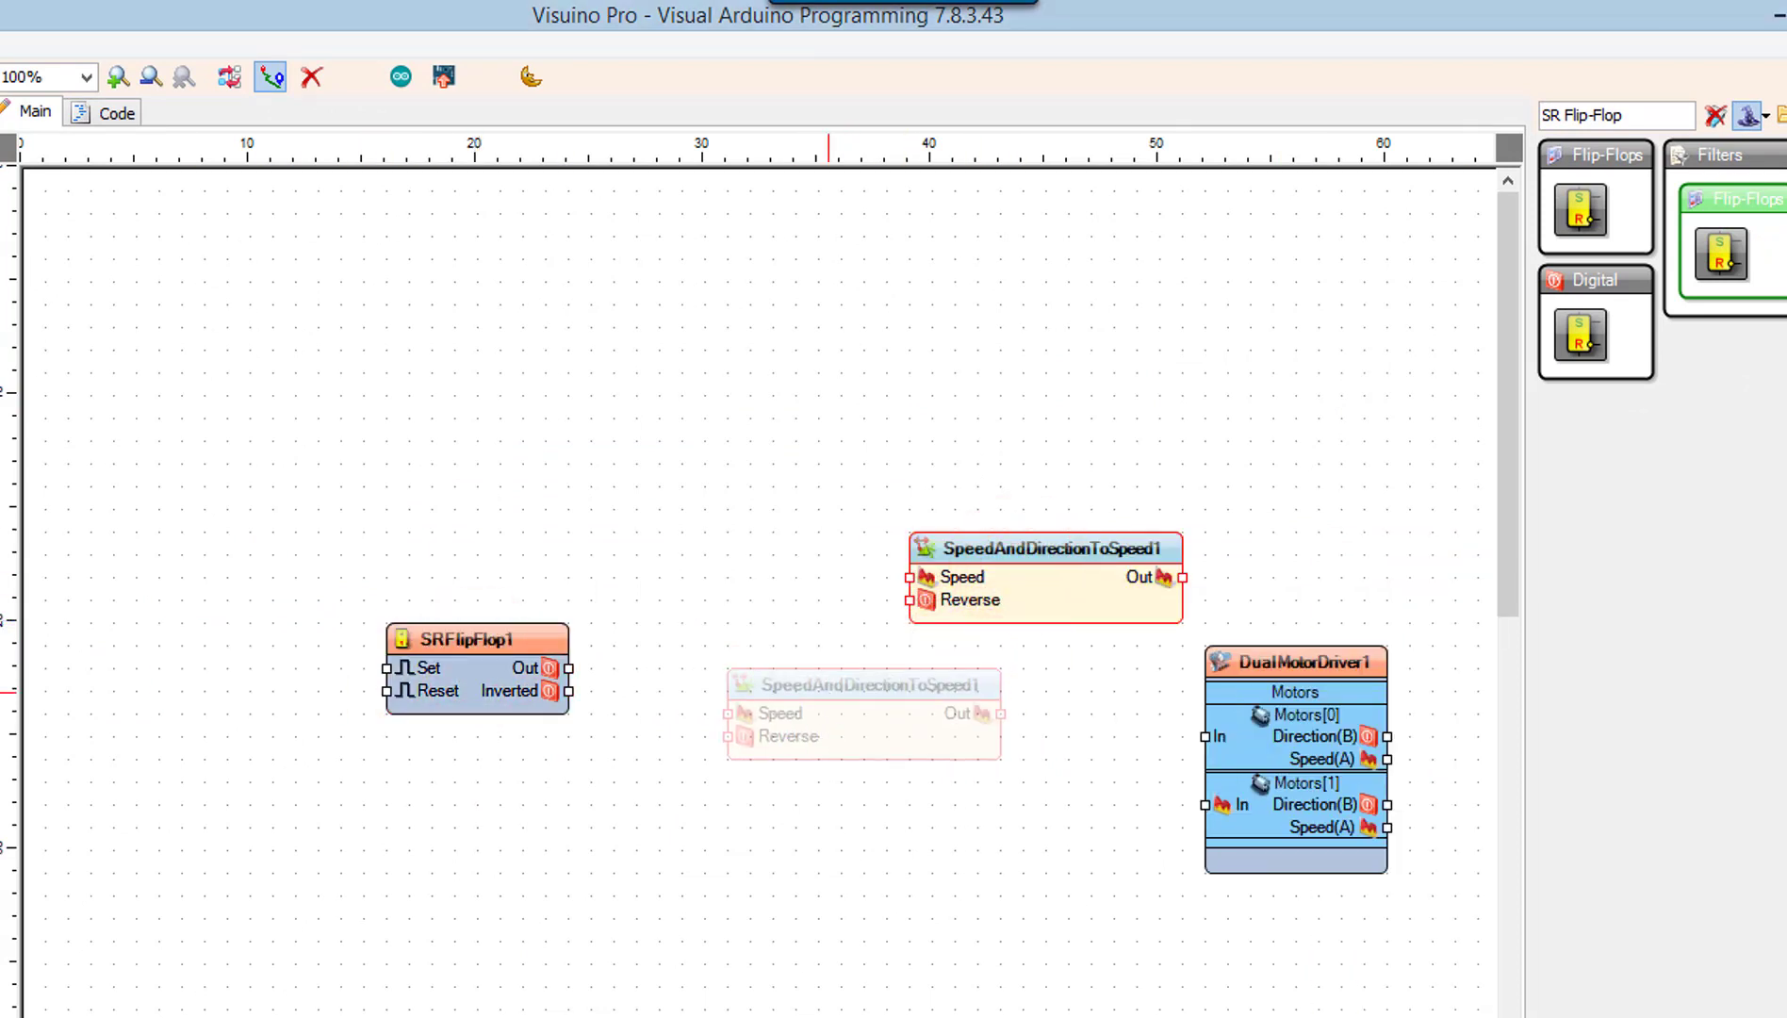
{"action": "scroll", "coordinate": [1146, 767], "scroll_direction": "right", "scroll_amount": 5}
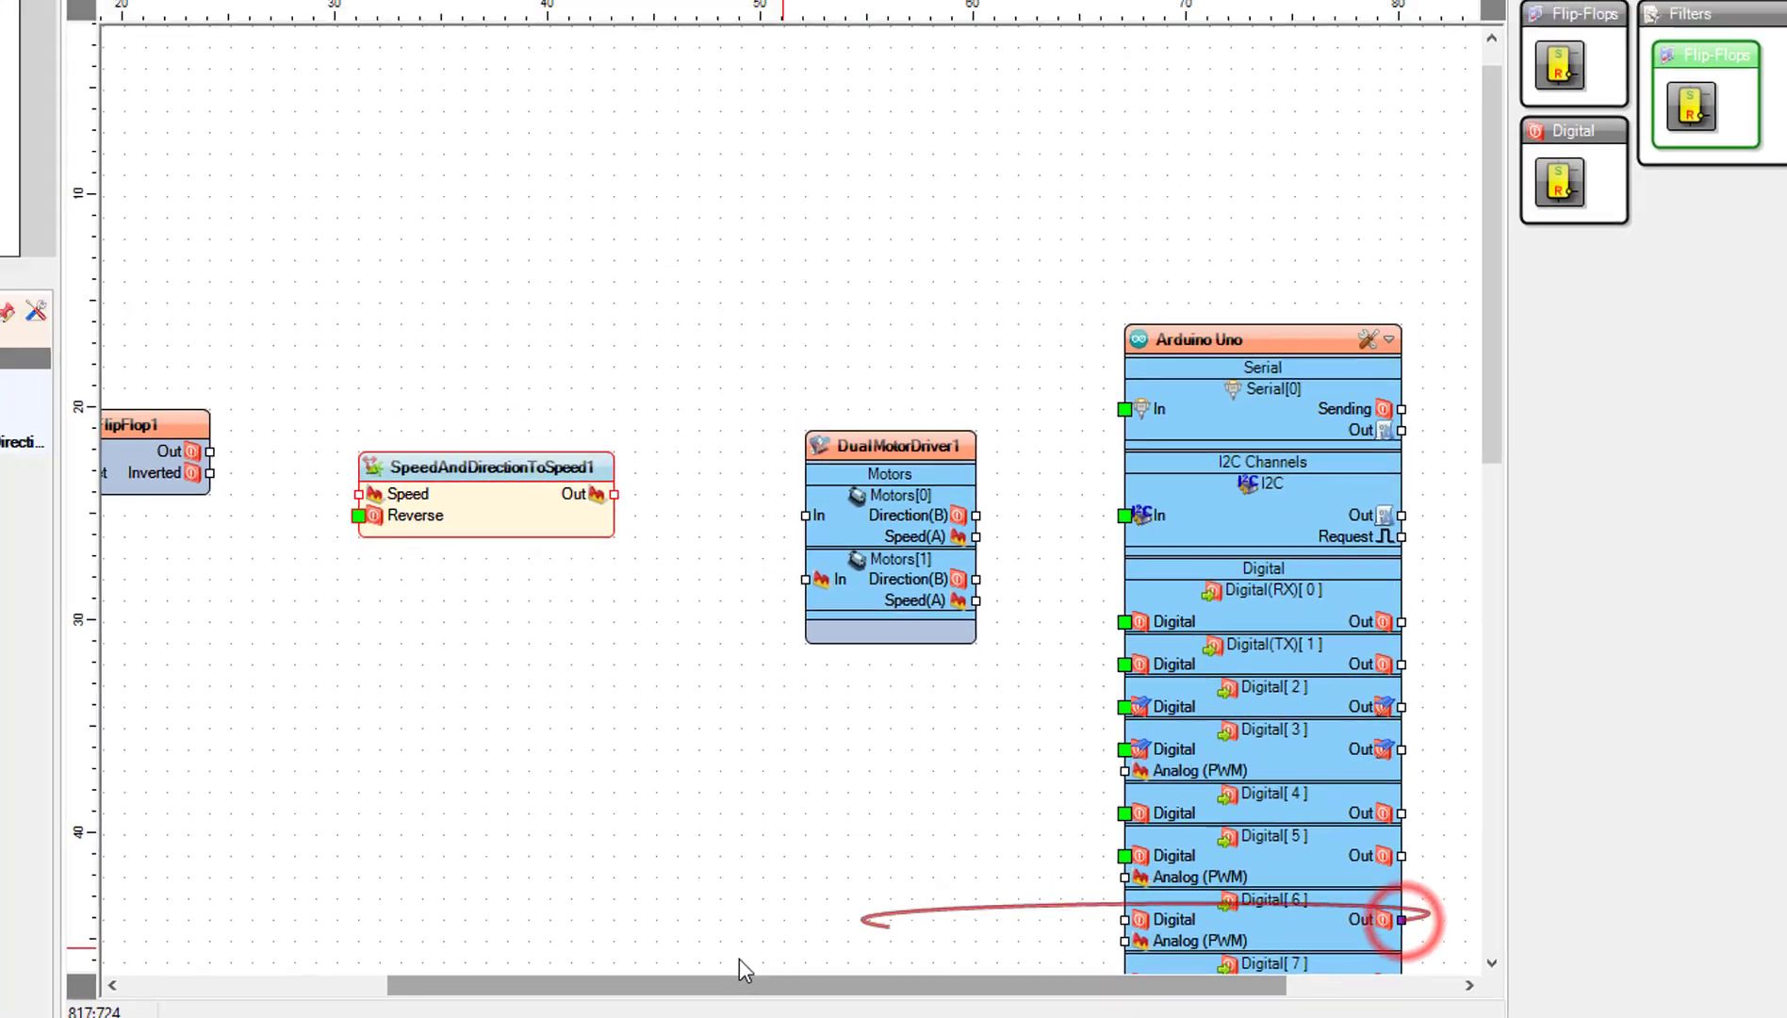
{"action": "left_click_drag", "start_coordinate": [1003, 819], "coordinate": [857, 908]}
{"action": "mouse_move", "coordinate": [712, 983]}
{"action": "left_mouse_down"}
{"action": "mouse_move", "coordinate": [604, 1001]}
{"action": "mouse_move", "coordinate": [327, 693]}
{"action": "left_mouse_up"}
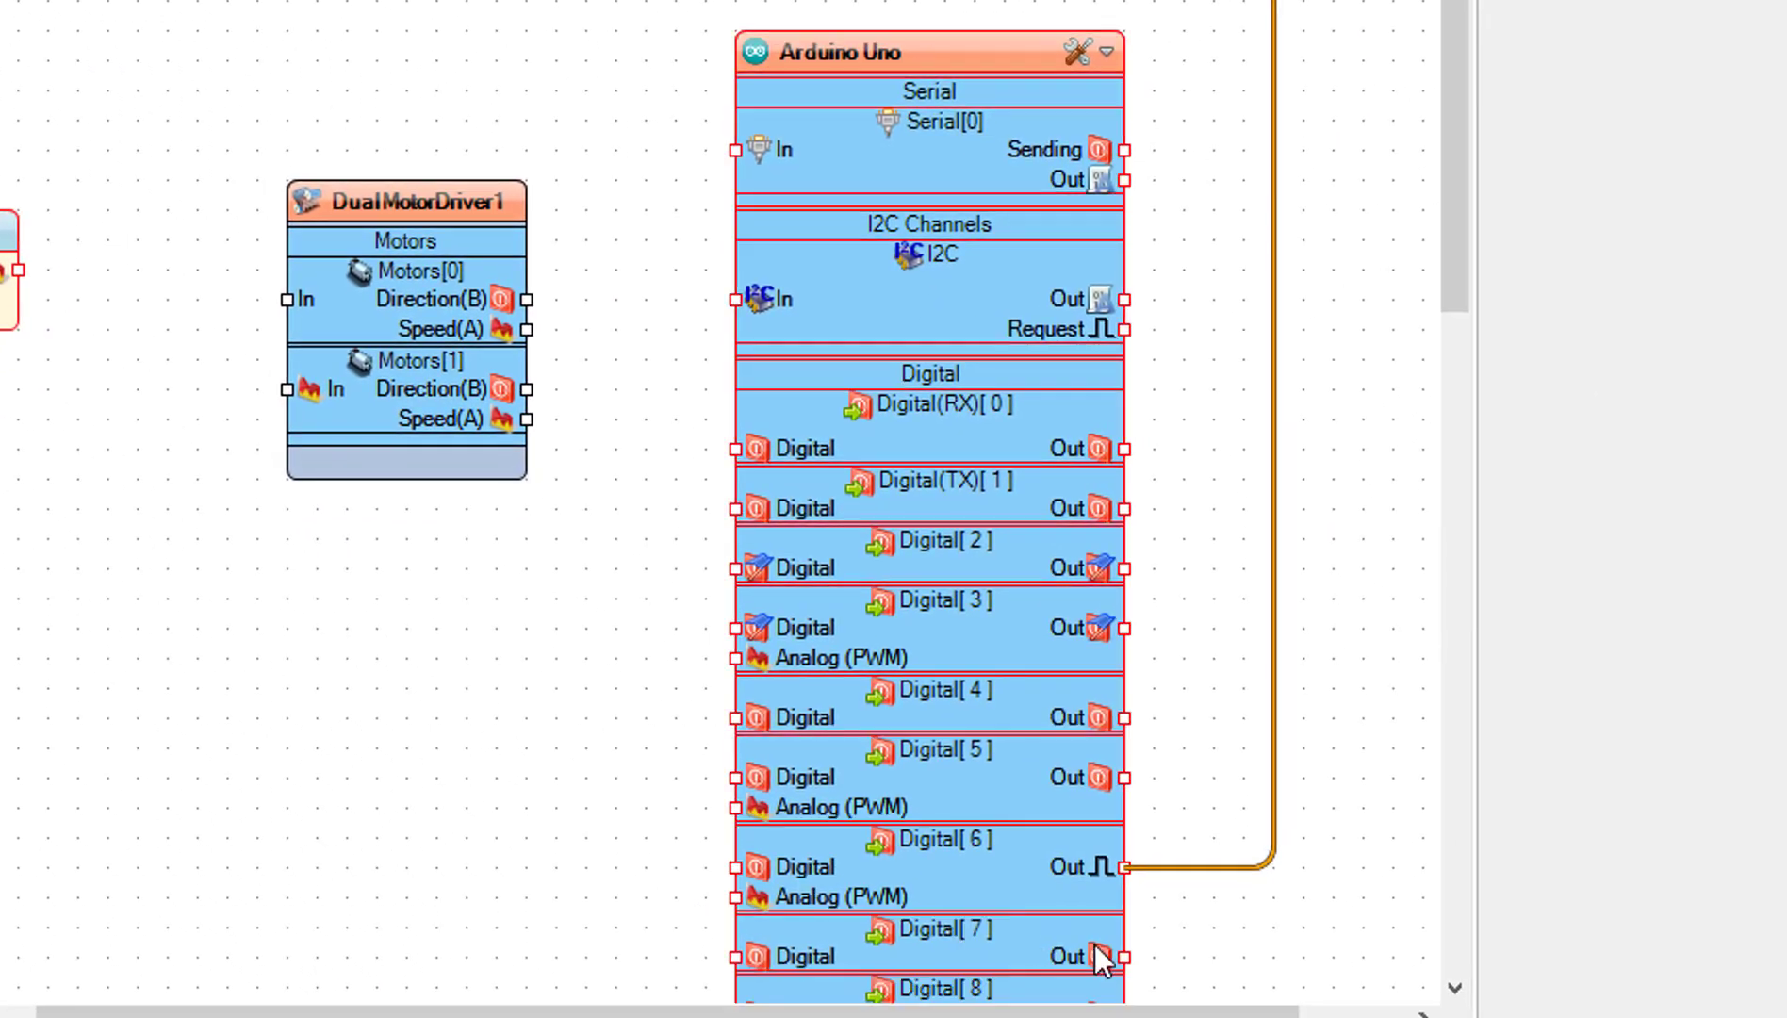
- Wire Digital[7] to flip-flop Reset, flip-flop Out onward, and converter Out to Motors[0] In
{"action": "mouse_move", "coordinate": [1123, 958]}
{"action": "left_mouse_down"}
{"action": "mouse_move", "coordinate": [1005, 946]}
{"action": "mouse_move", "coordinate": [300, 977]}
{"action": "left_mouse_up"}
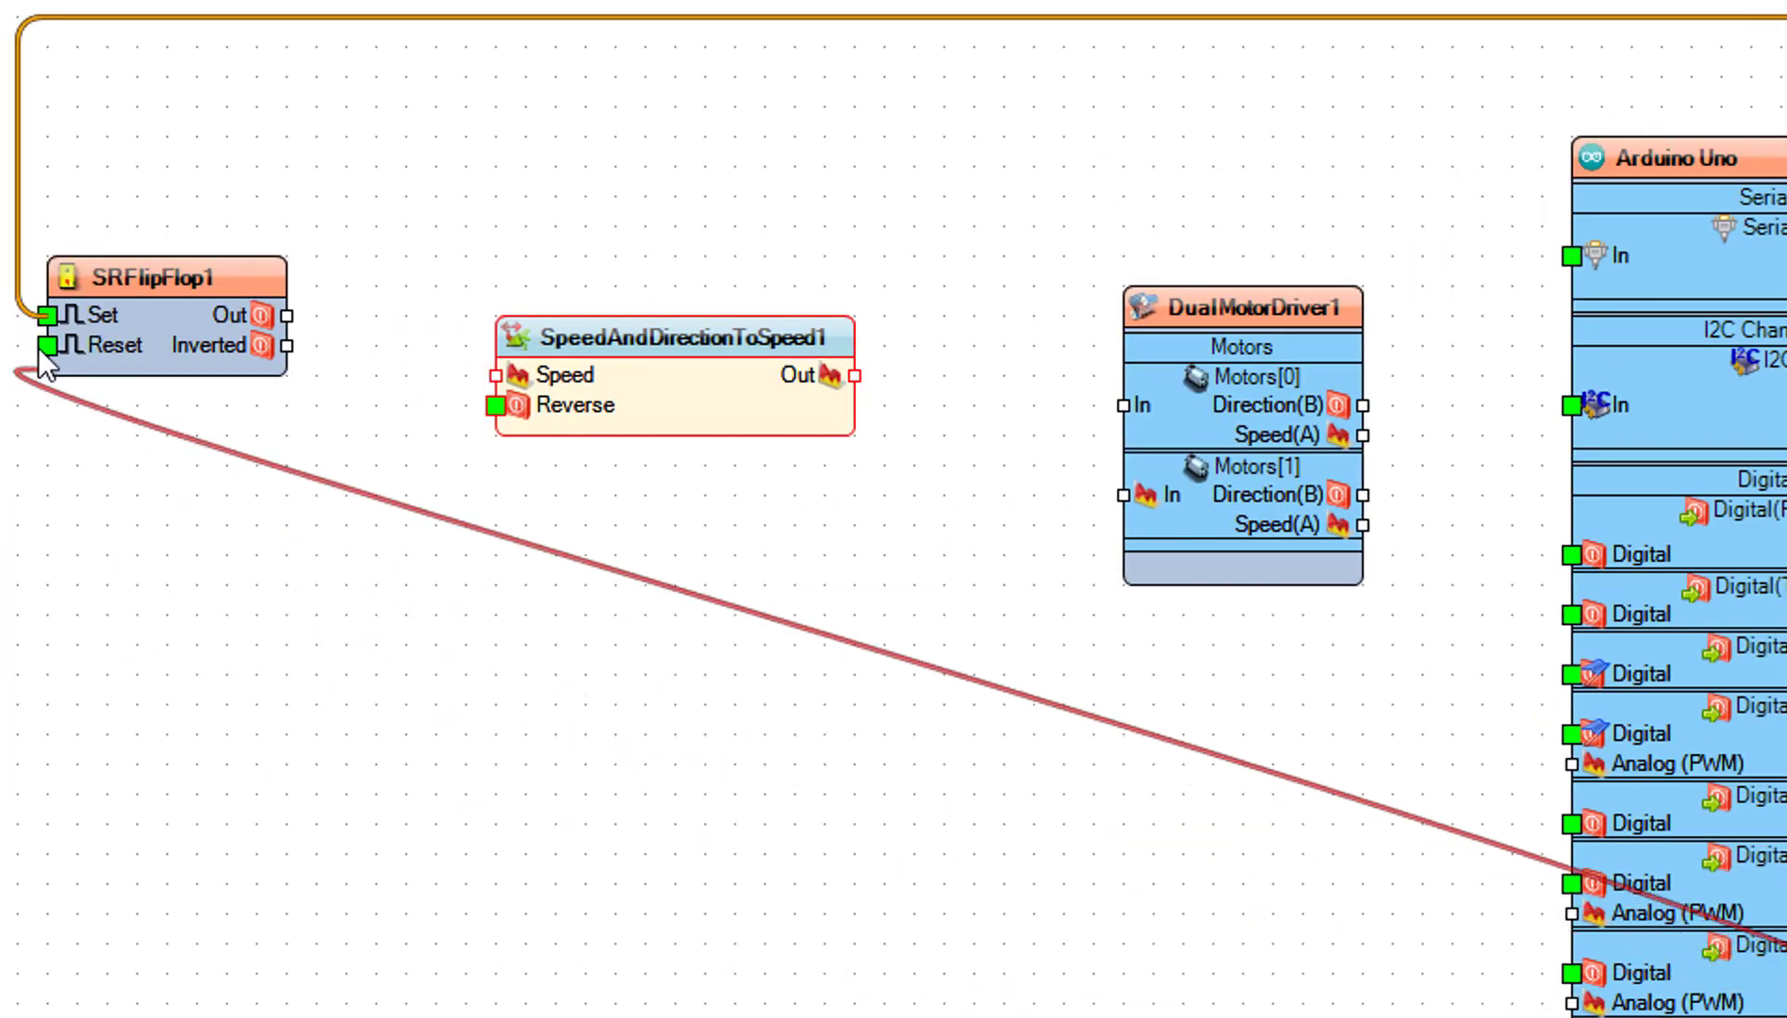
{"action": "left_click_drag", "start_coordinate": [300, 977], "coordinate": [43, 349]}
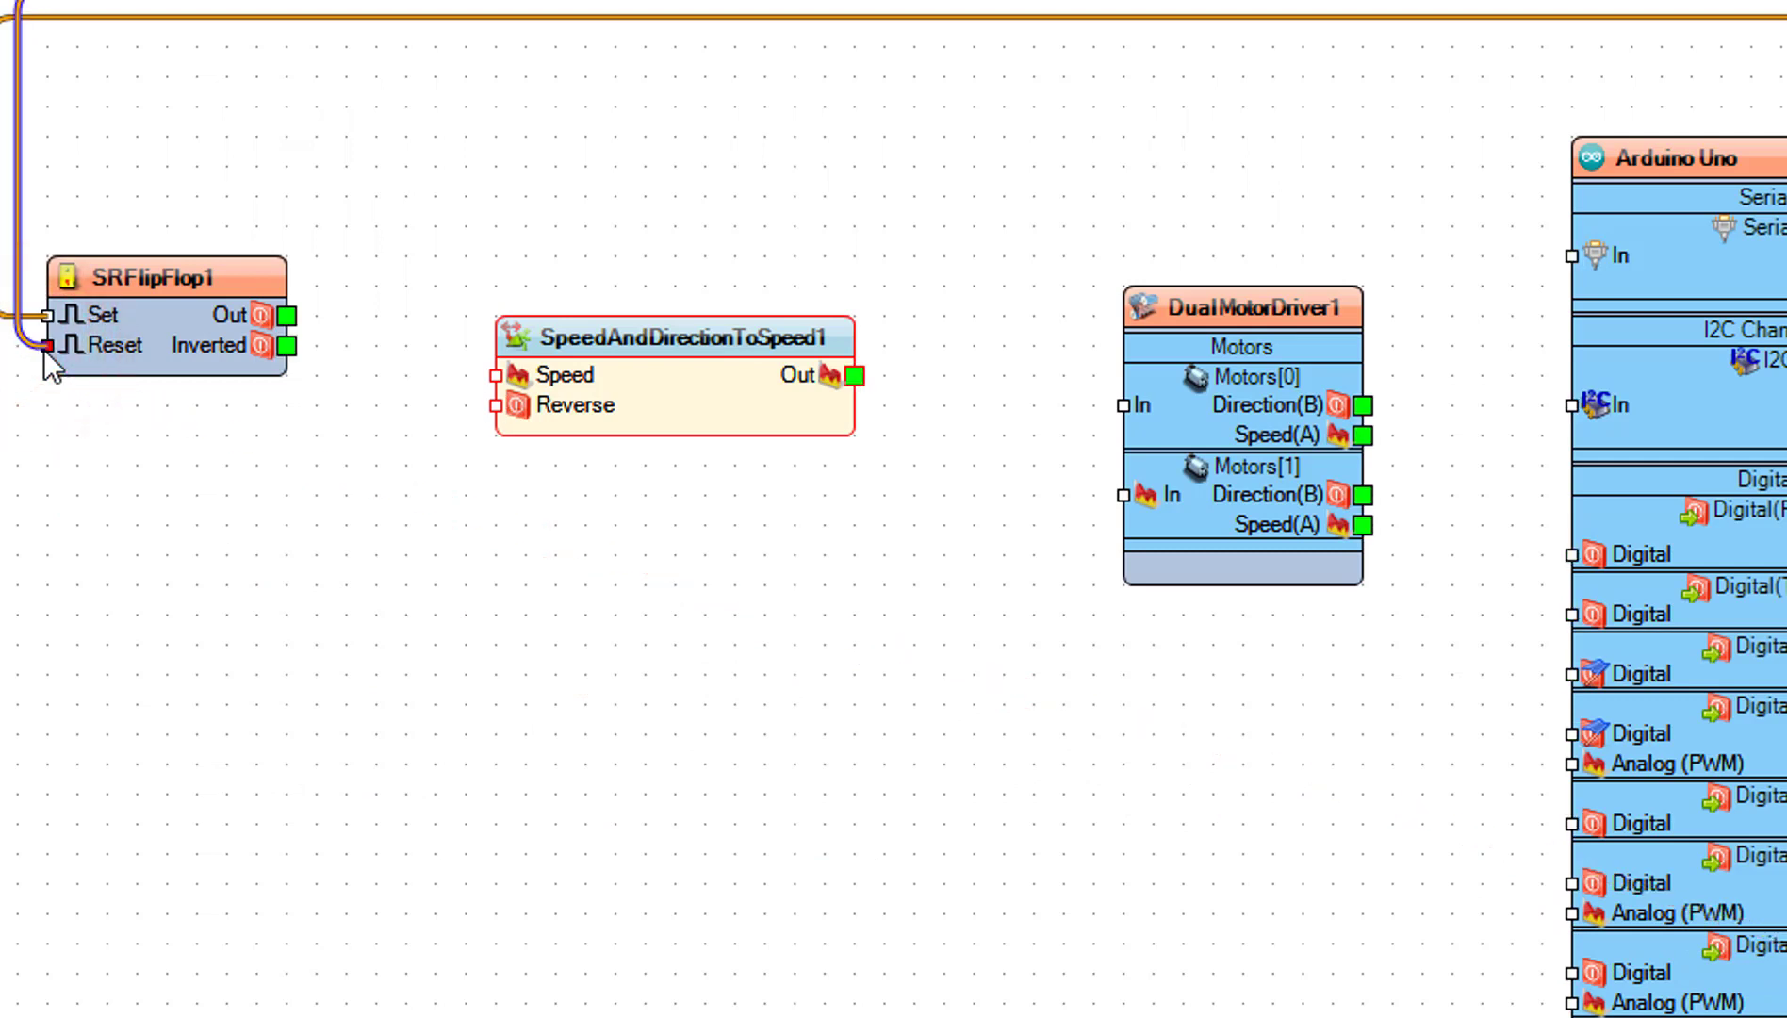
{"action": "left_click_drag", "start_coordinate": [286, 315], "coordinate": [496, 406]}
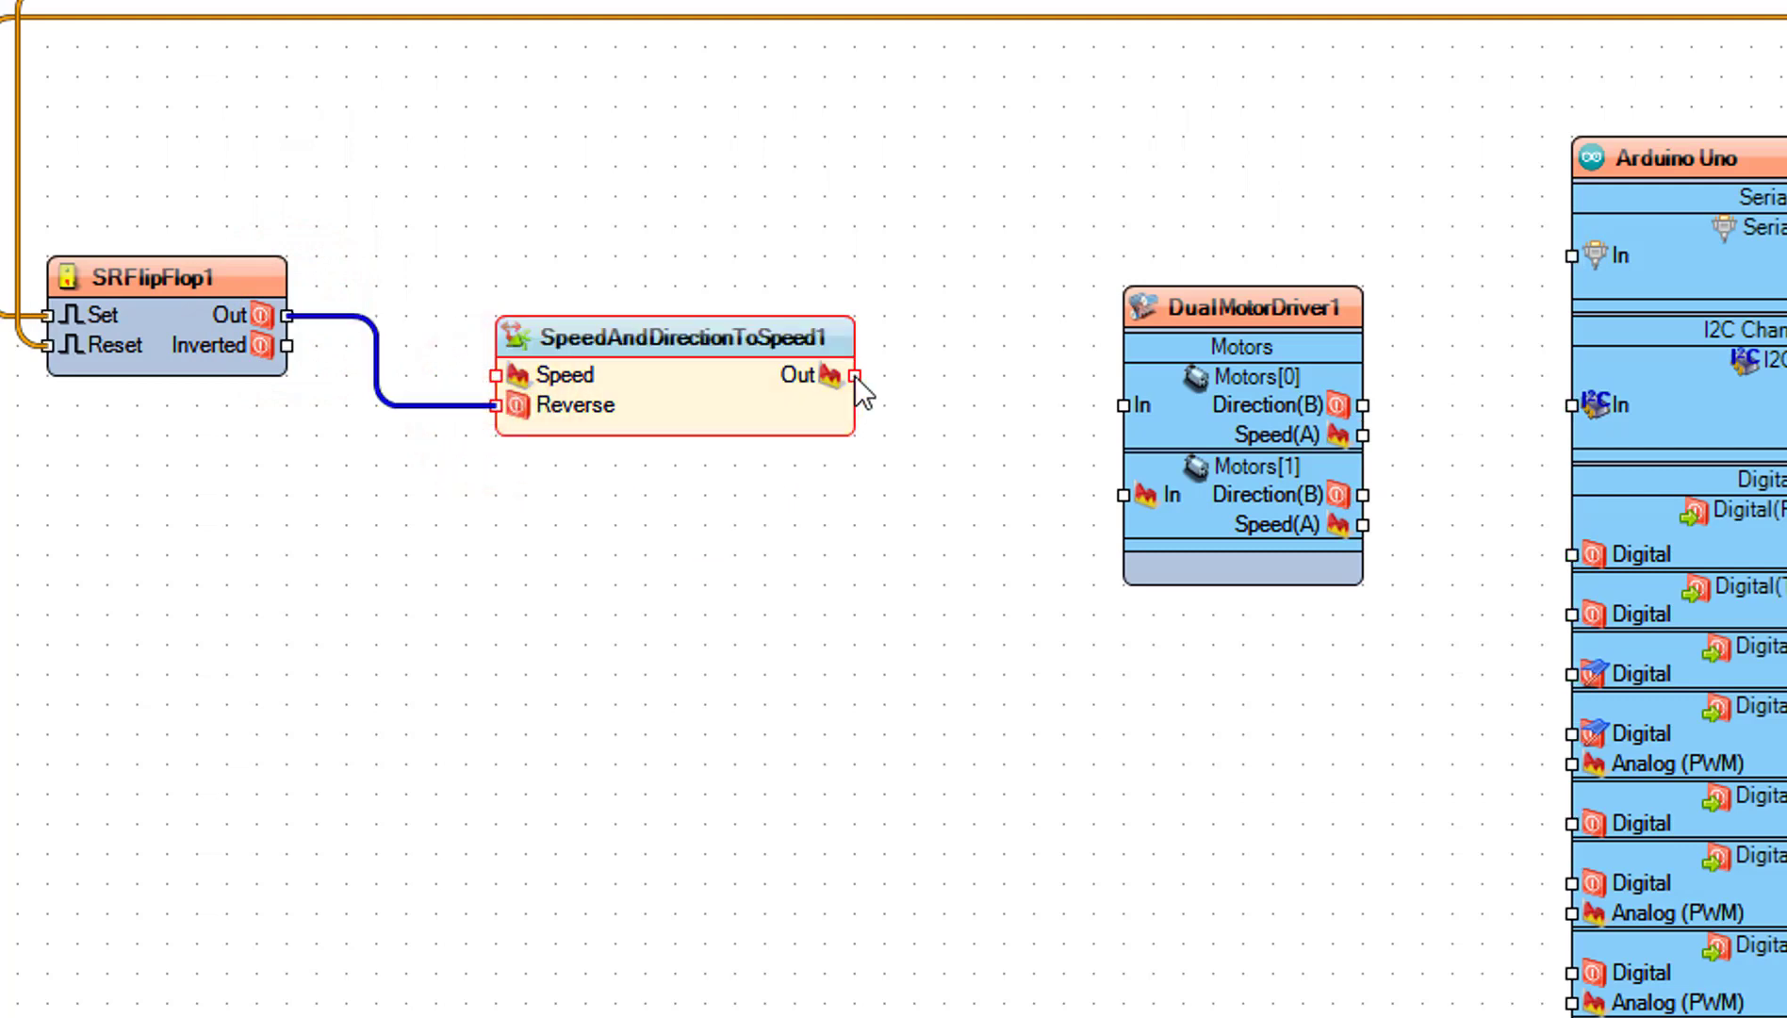
{"action": "left_click_drag", "start_coordinate": [855, 375], "coordinate": [1120, 407]}
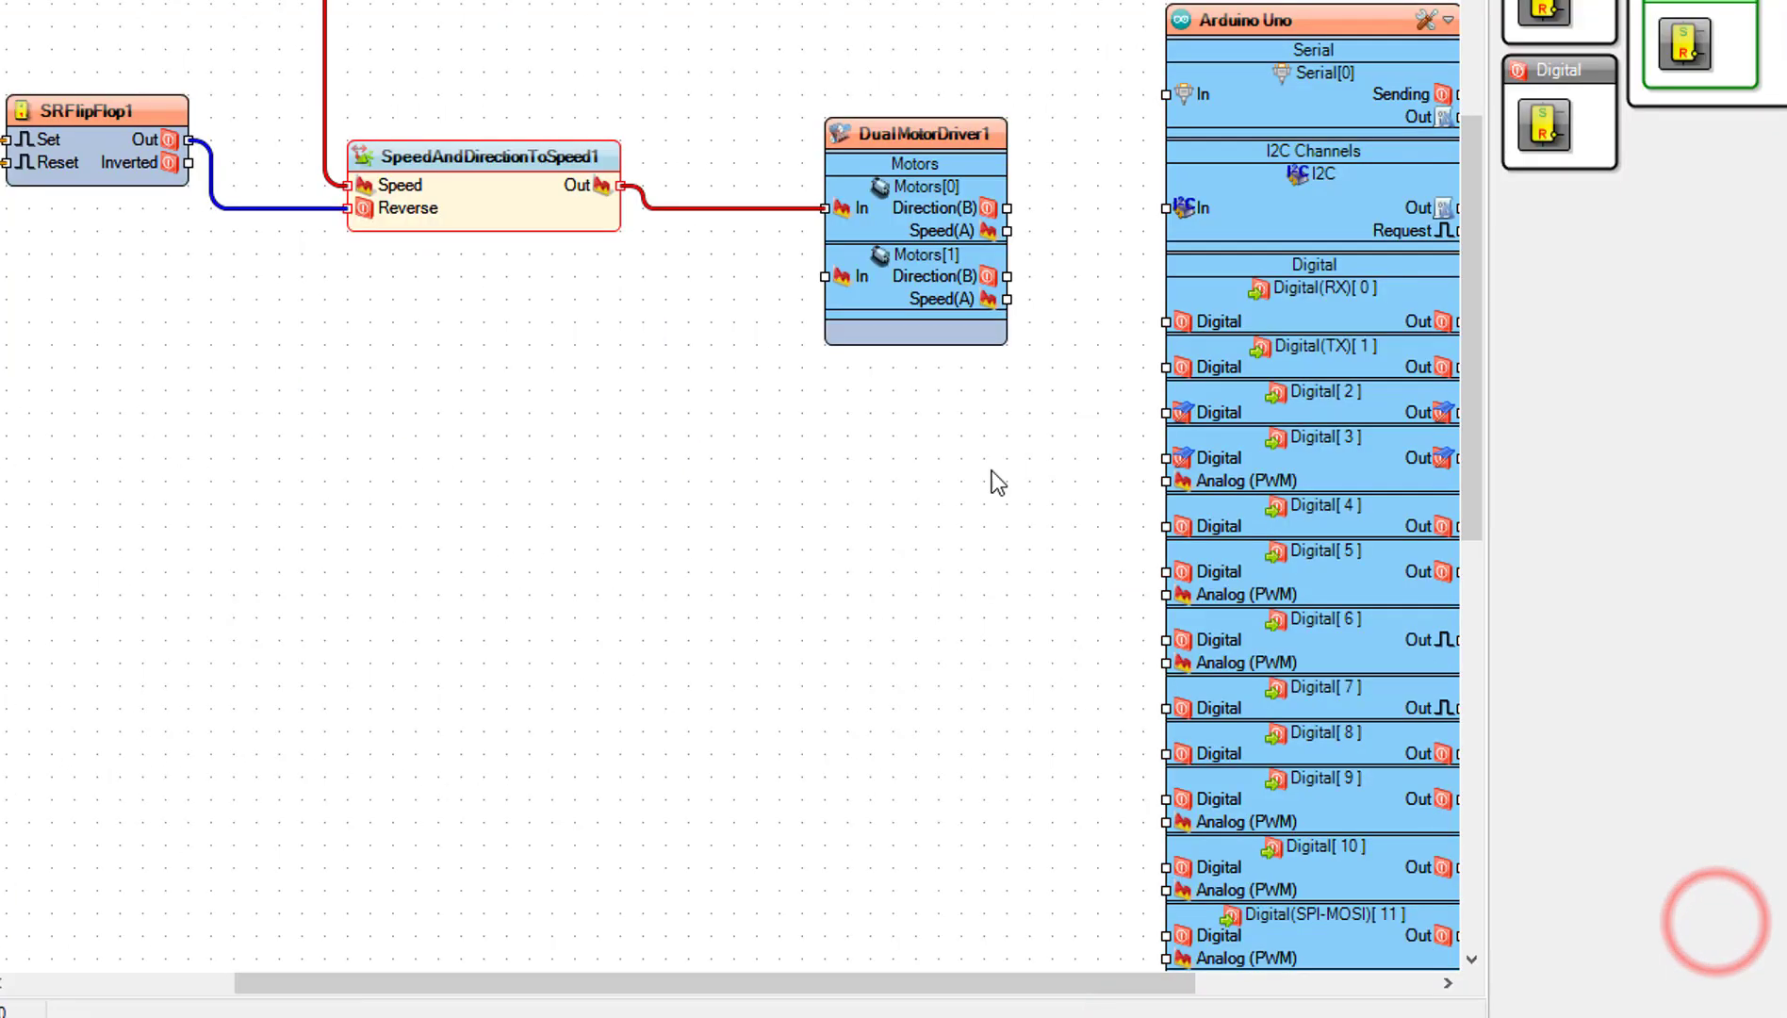
- Connect Motors[0] Direction(B) to Digital[2] and Speed(A) to Digital[3] Analog (PWM)
{"action": "left_click", "coordinate": [1008, 207]}
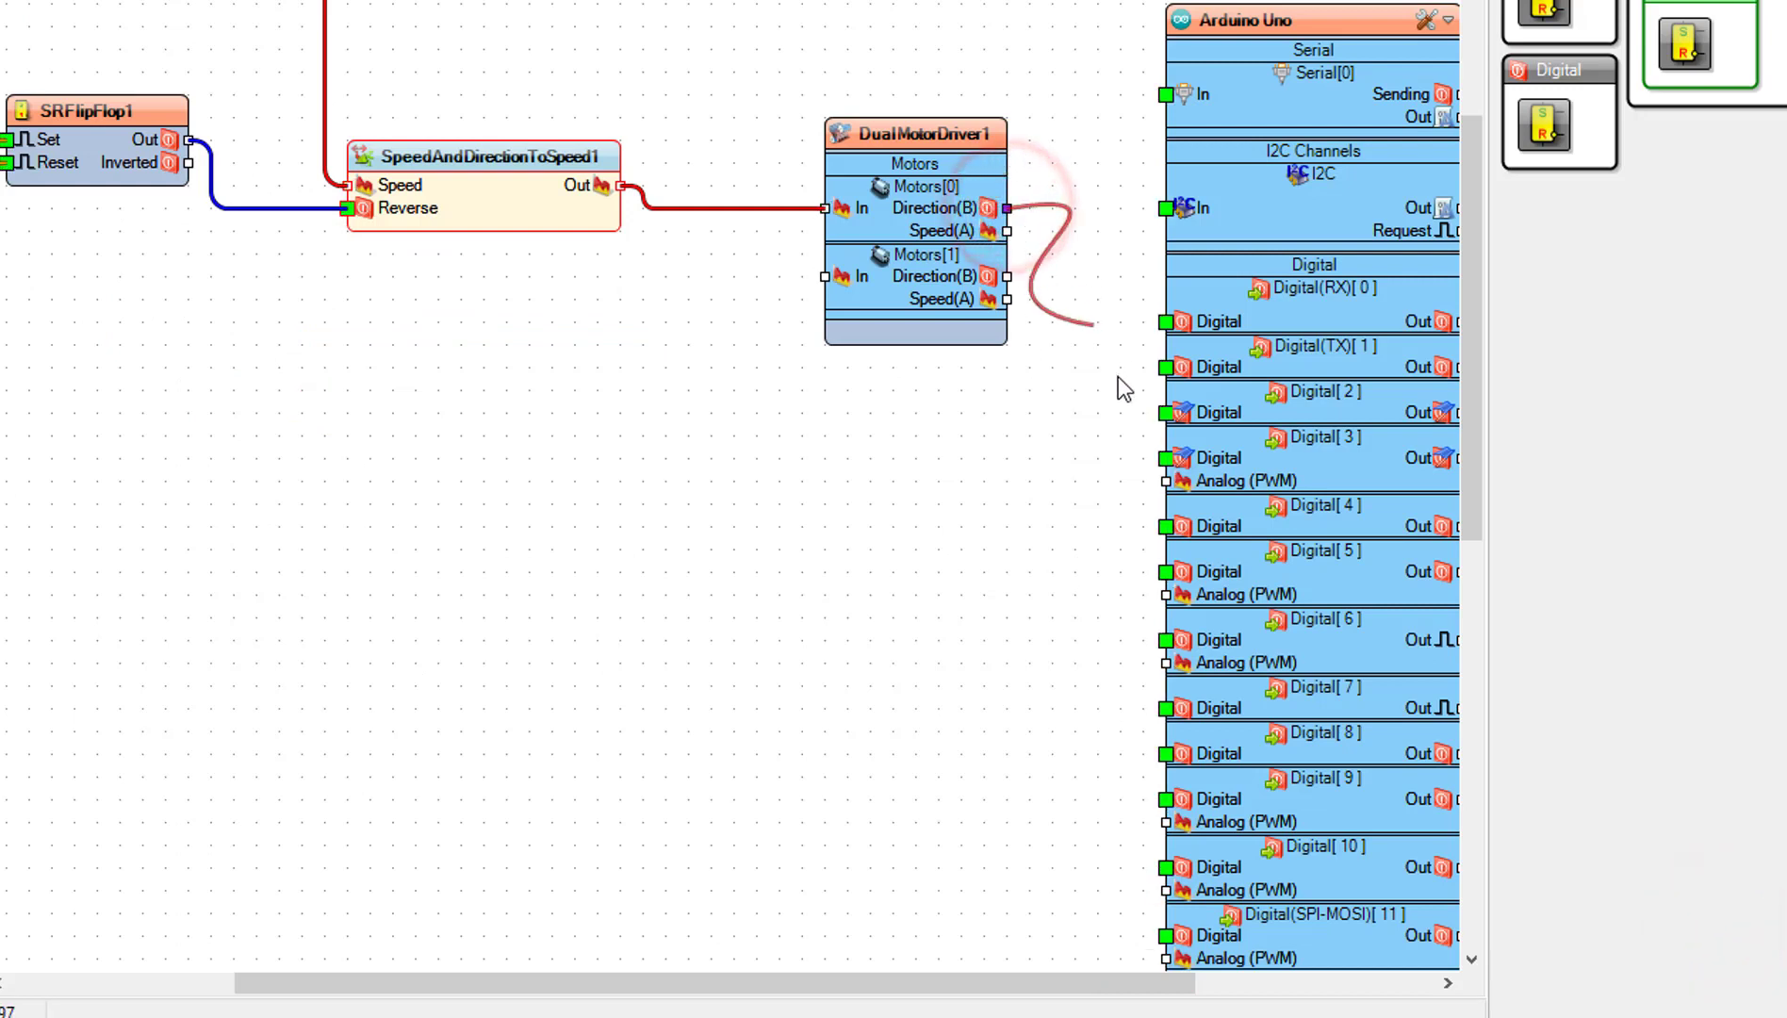
{"action": "left_click_drag", "start_coordinate": [1074, 279], "coordinate": [1166, 413]}
{"action": "left_click", "coordinate": [1007, 230]}
{"action": "left_click_drag", "start_coordinate": [1030, 269], "coordinate": [1164, 481]}
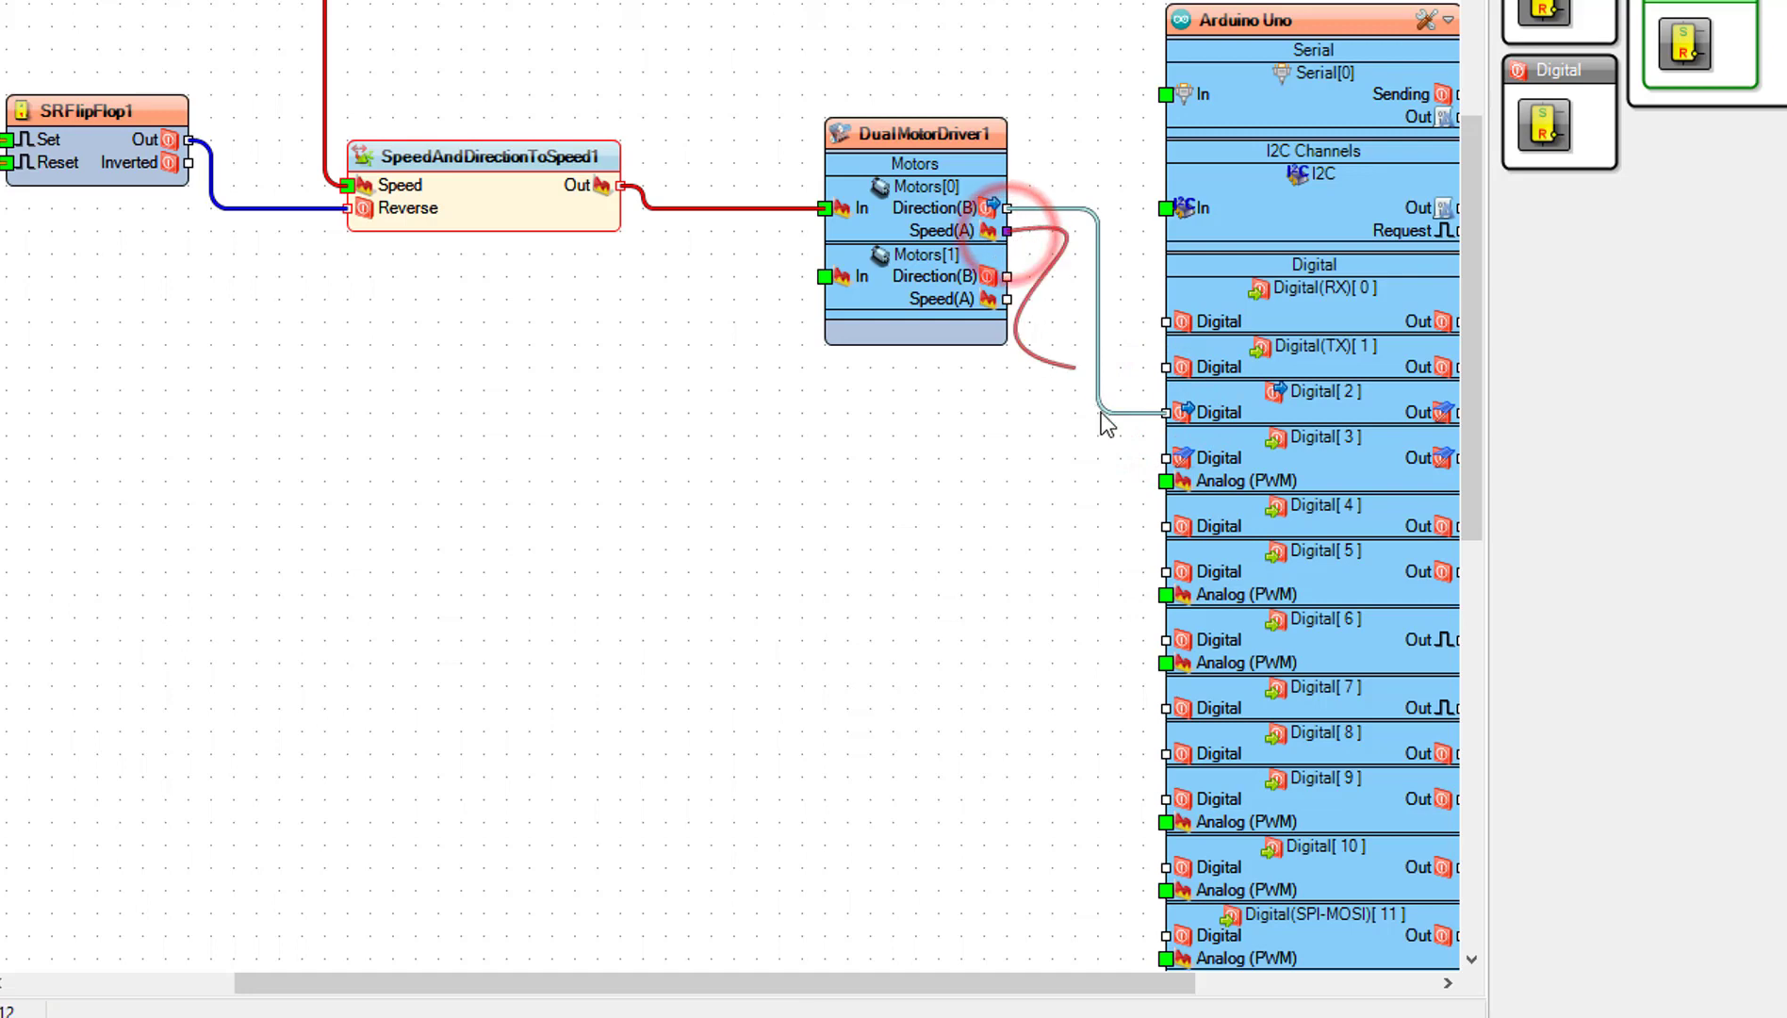
{"action": "left_click", "coordinate": [1164, 480]}
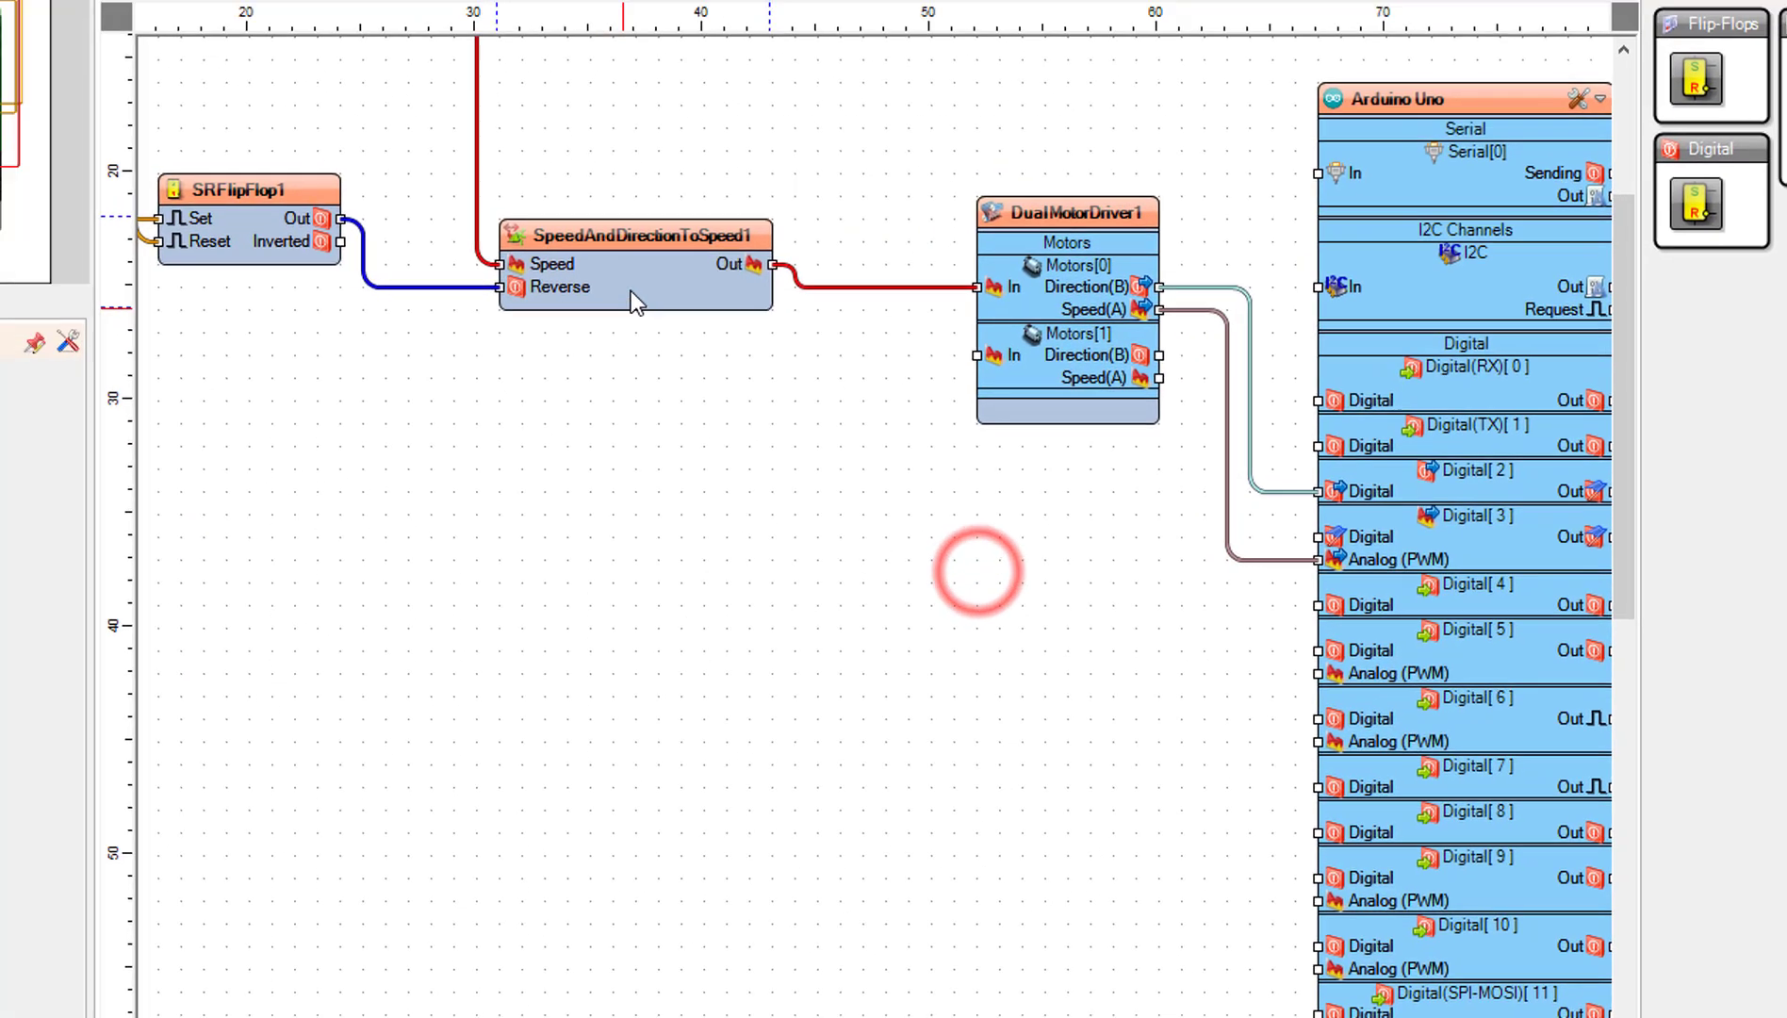
- Enable Initial Reverse on SpeedAndDirectionToSpeed1 and add an SSD1306/SH1106 I2C OLED display
{"action": "left_click", "coordinate": [978, 366]}
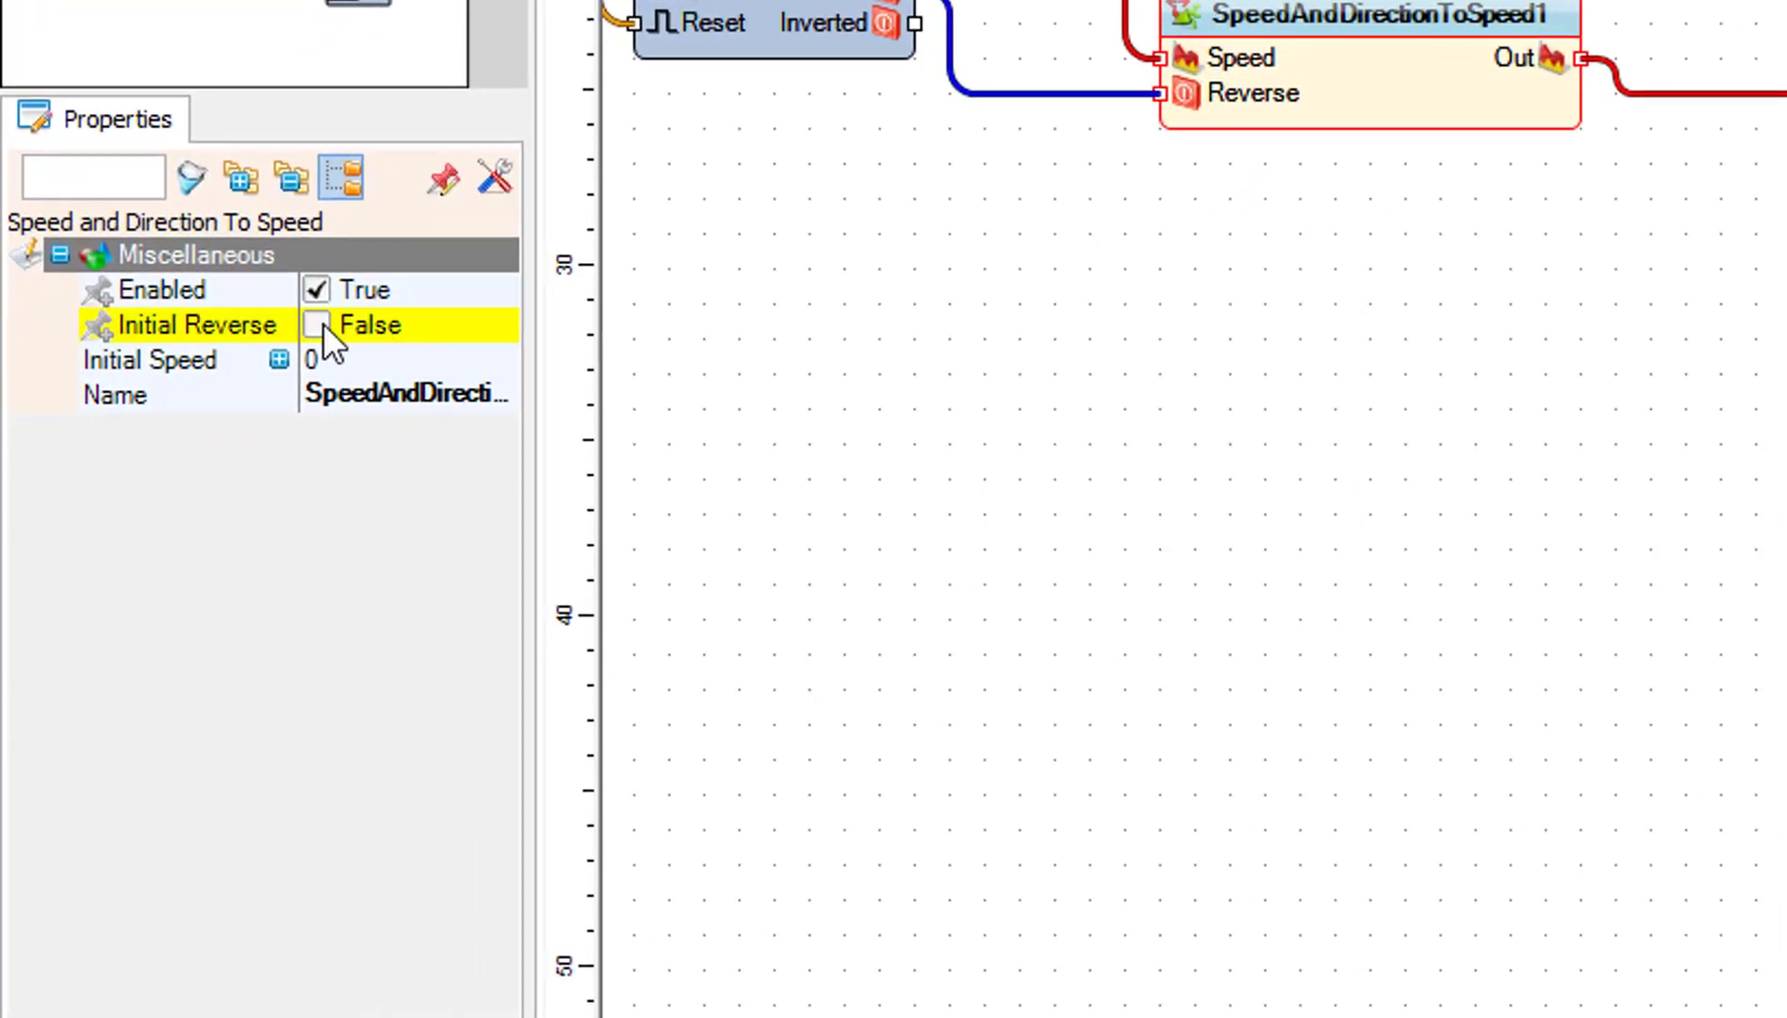
{"action": "left_click", "coordinate": [320, 325]}
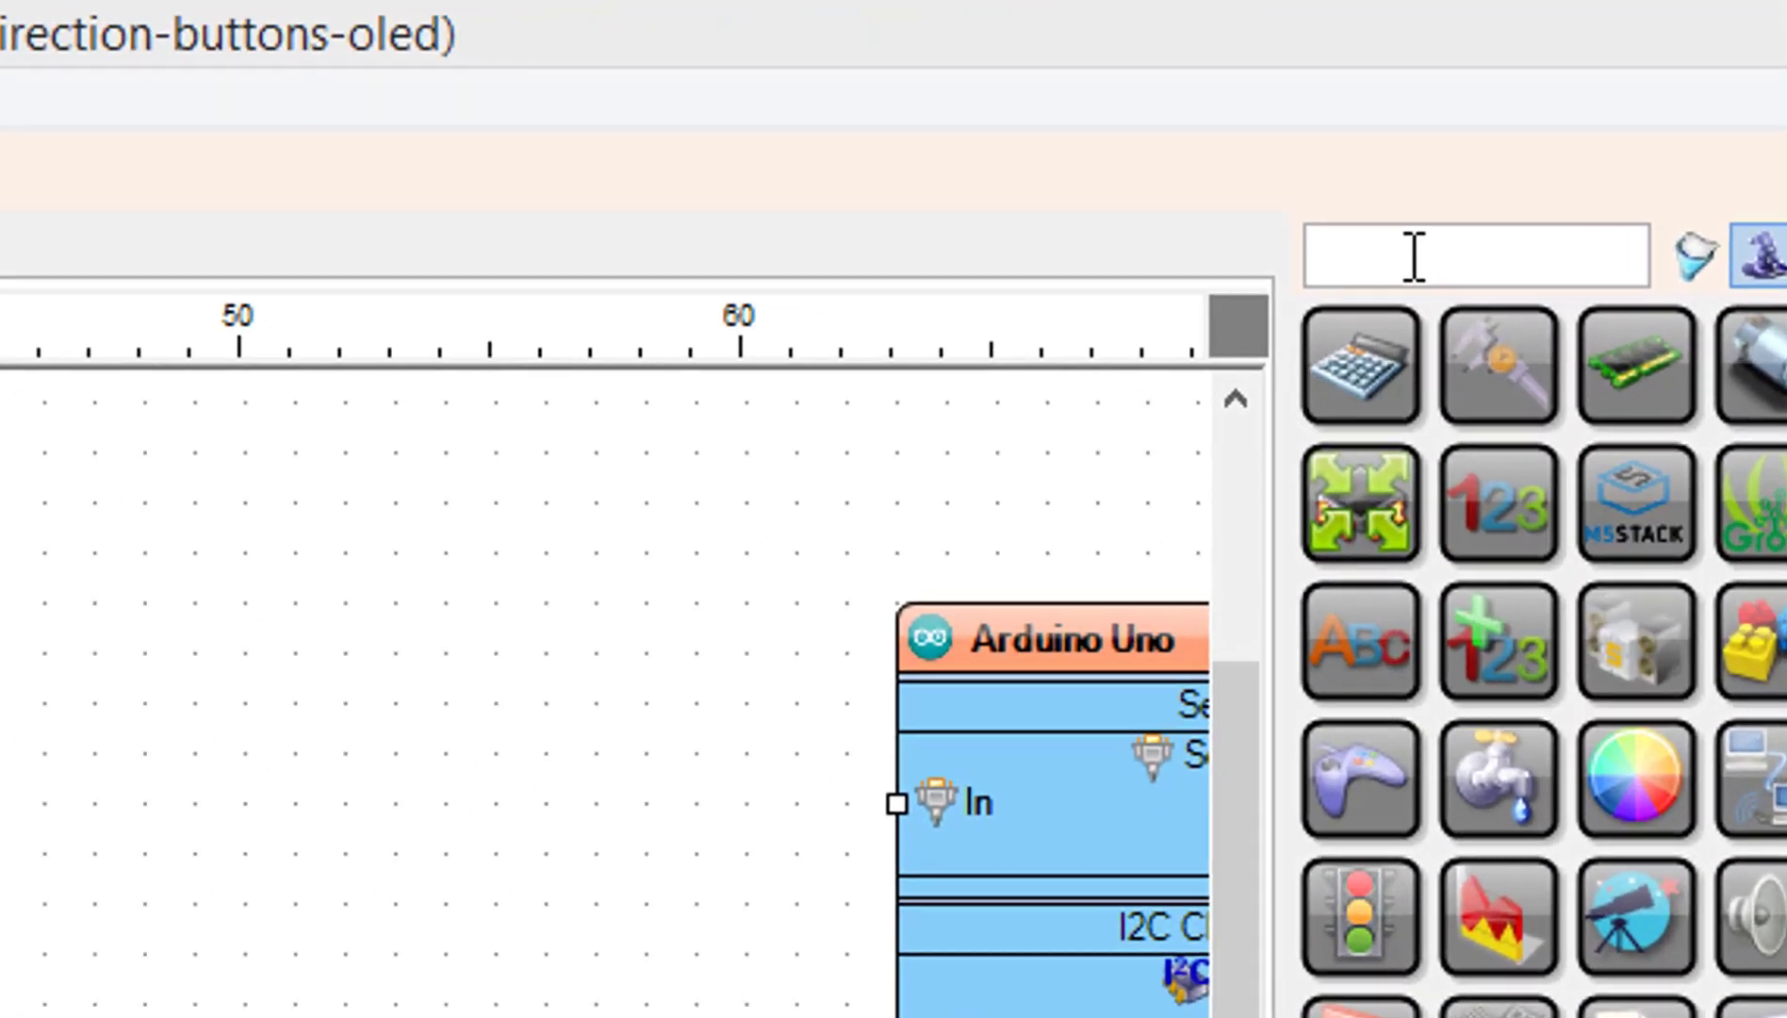
{"action": "left_click", "coordinate": [1643, 98]}
{"action": "type", "text": "oled"}
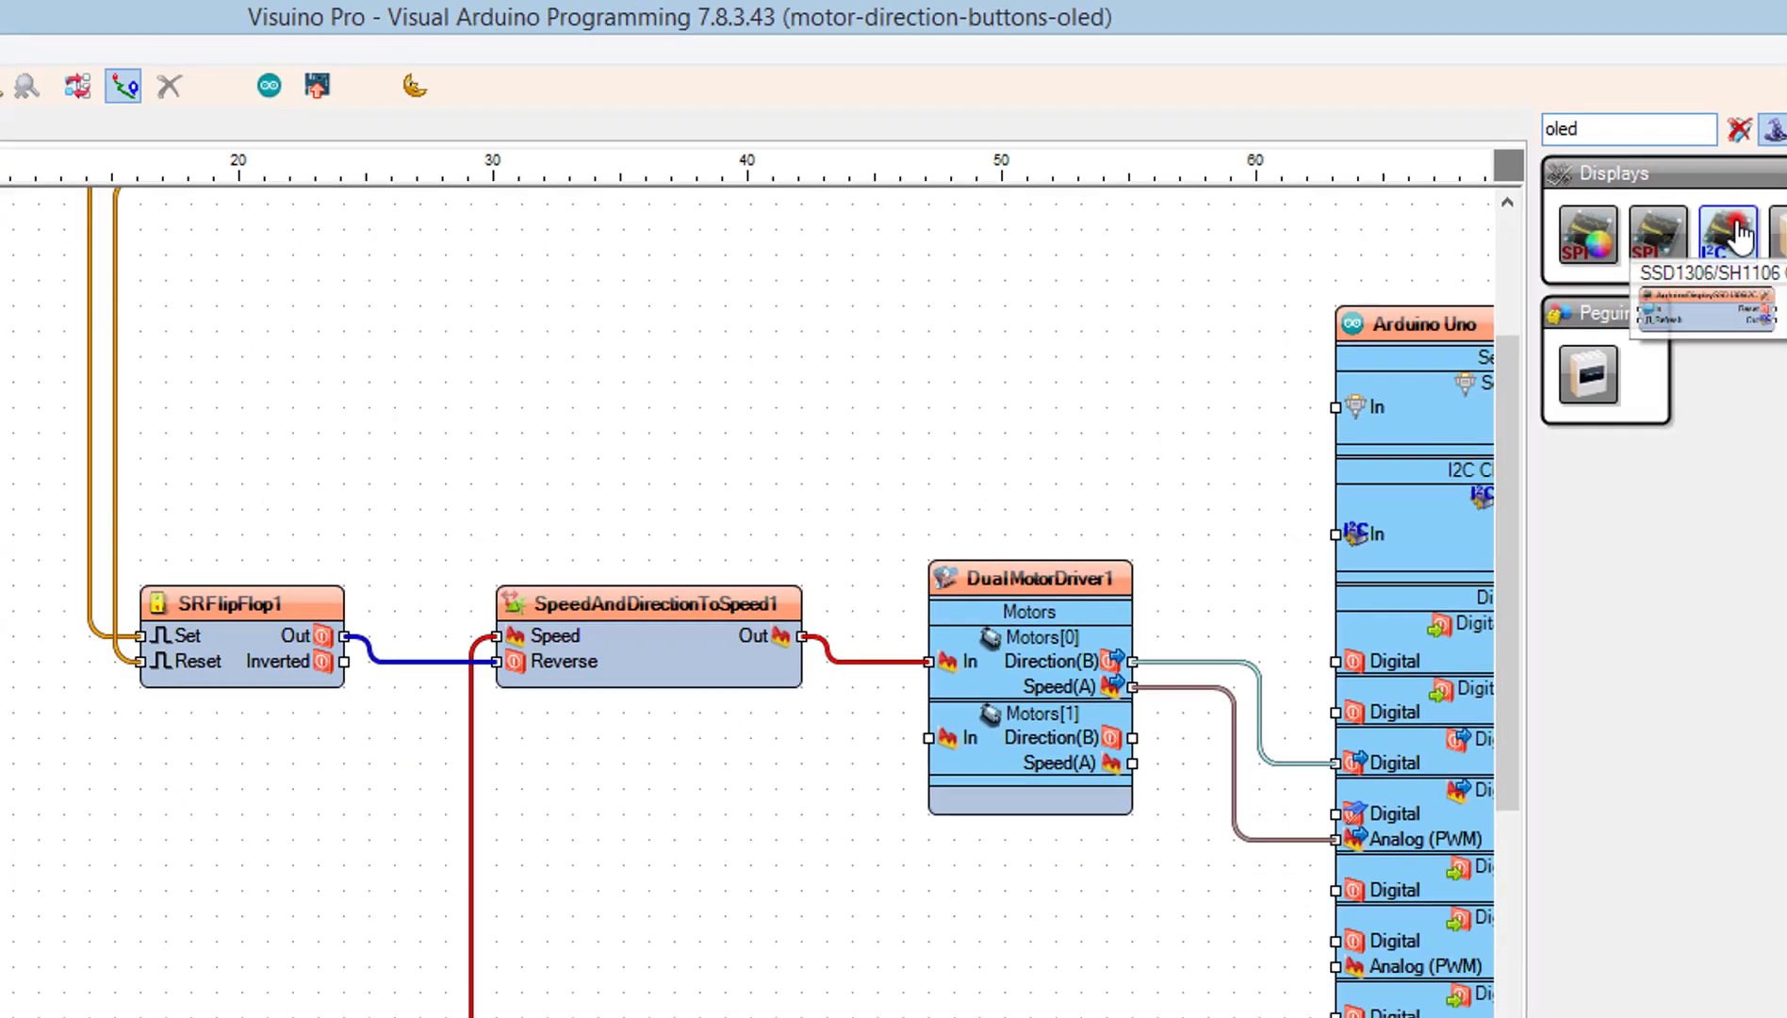
{"action": "left_click_drag", "start_coordinate": [1739, 195], "coordinate": [315, 729]}
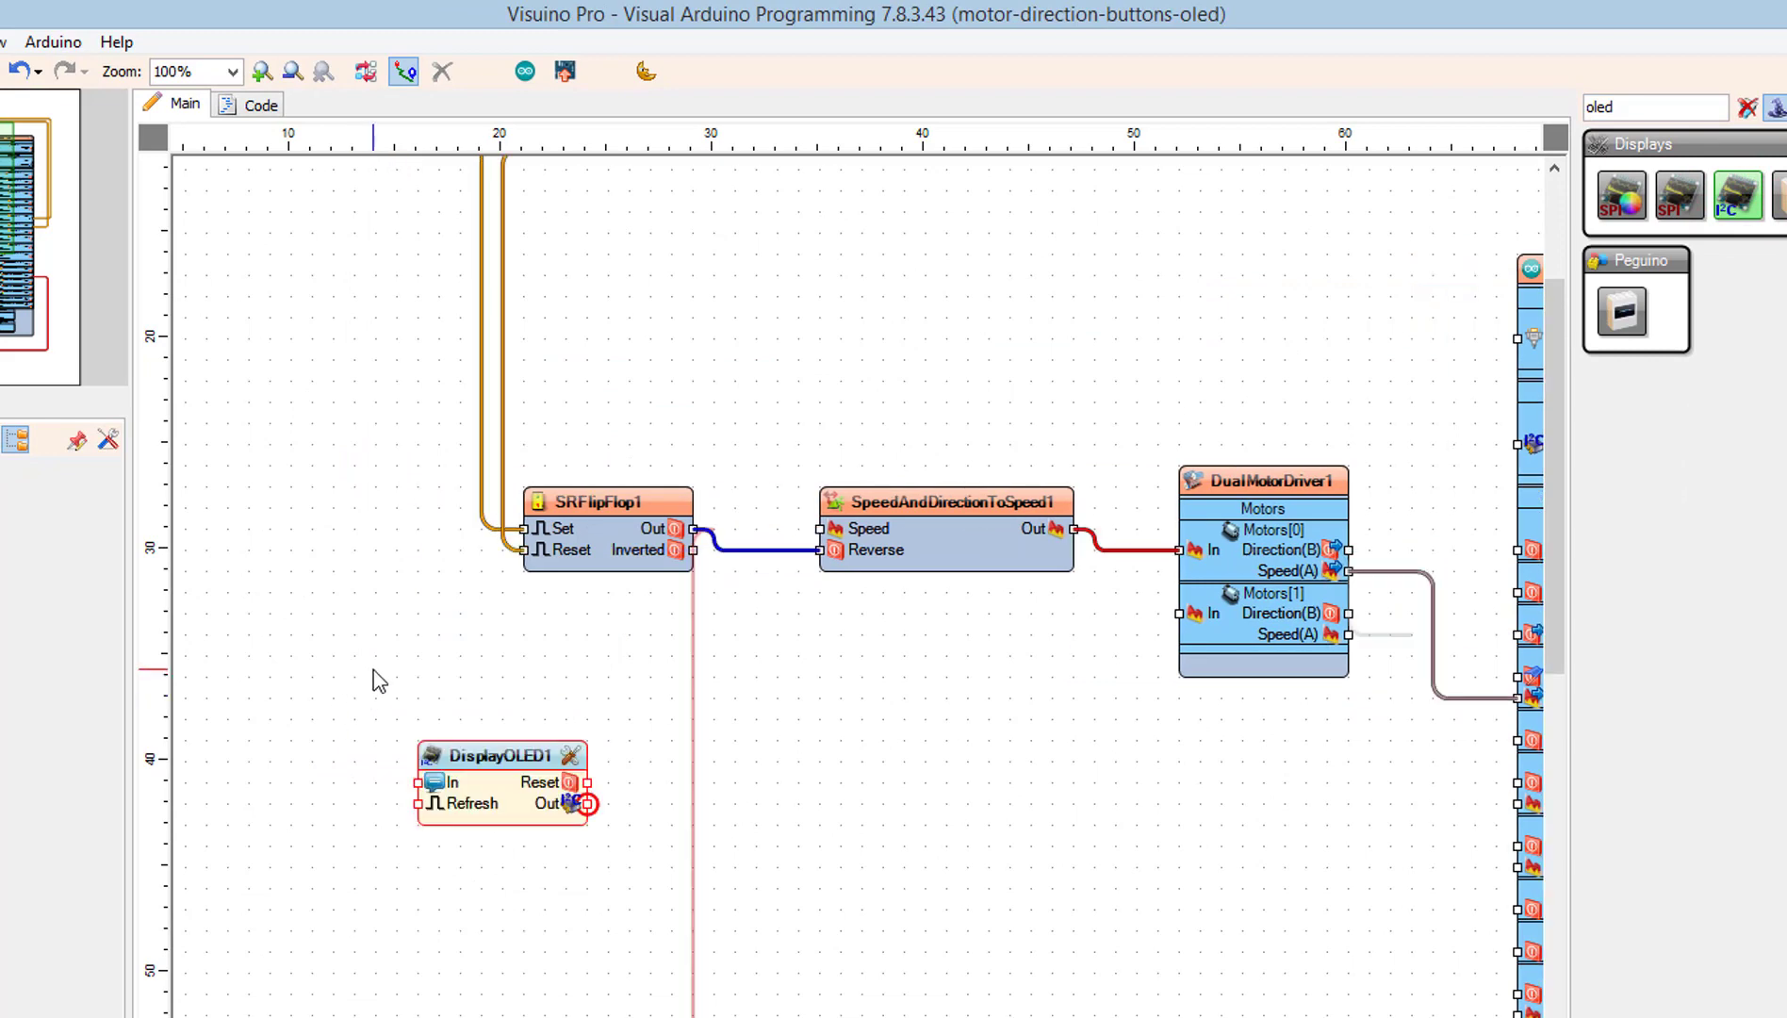
- Add Text Field1 to DisplayOLED1's elements with Size 3 and Y 30
{"action": "double_click", "coordinate": [498, 783]}
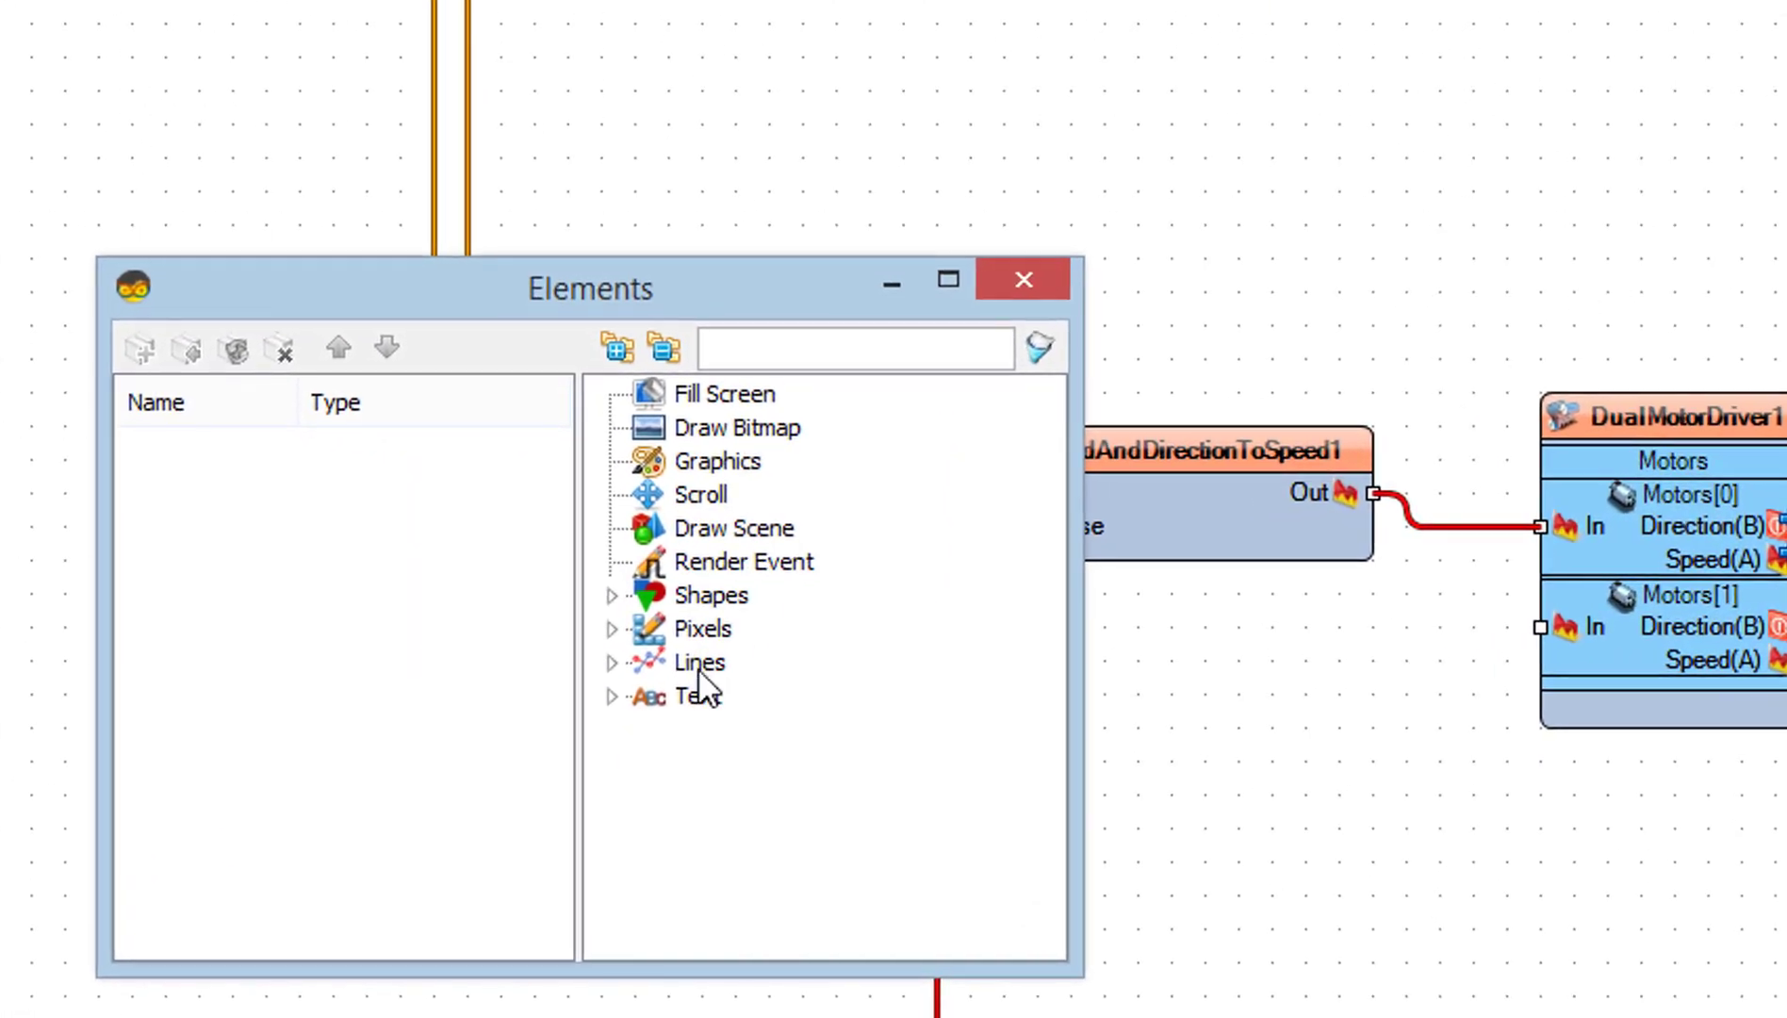
{"action": "left_click", "coordinate": [610, 695]}
{"action": "left_click", "coordinate": [761, 763]}
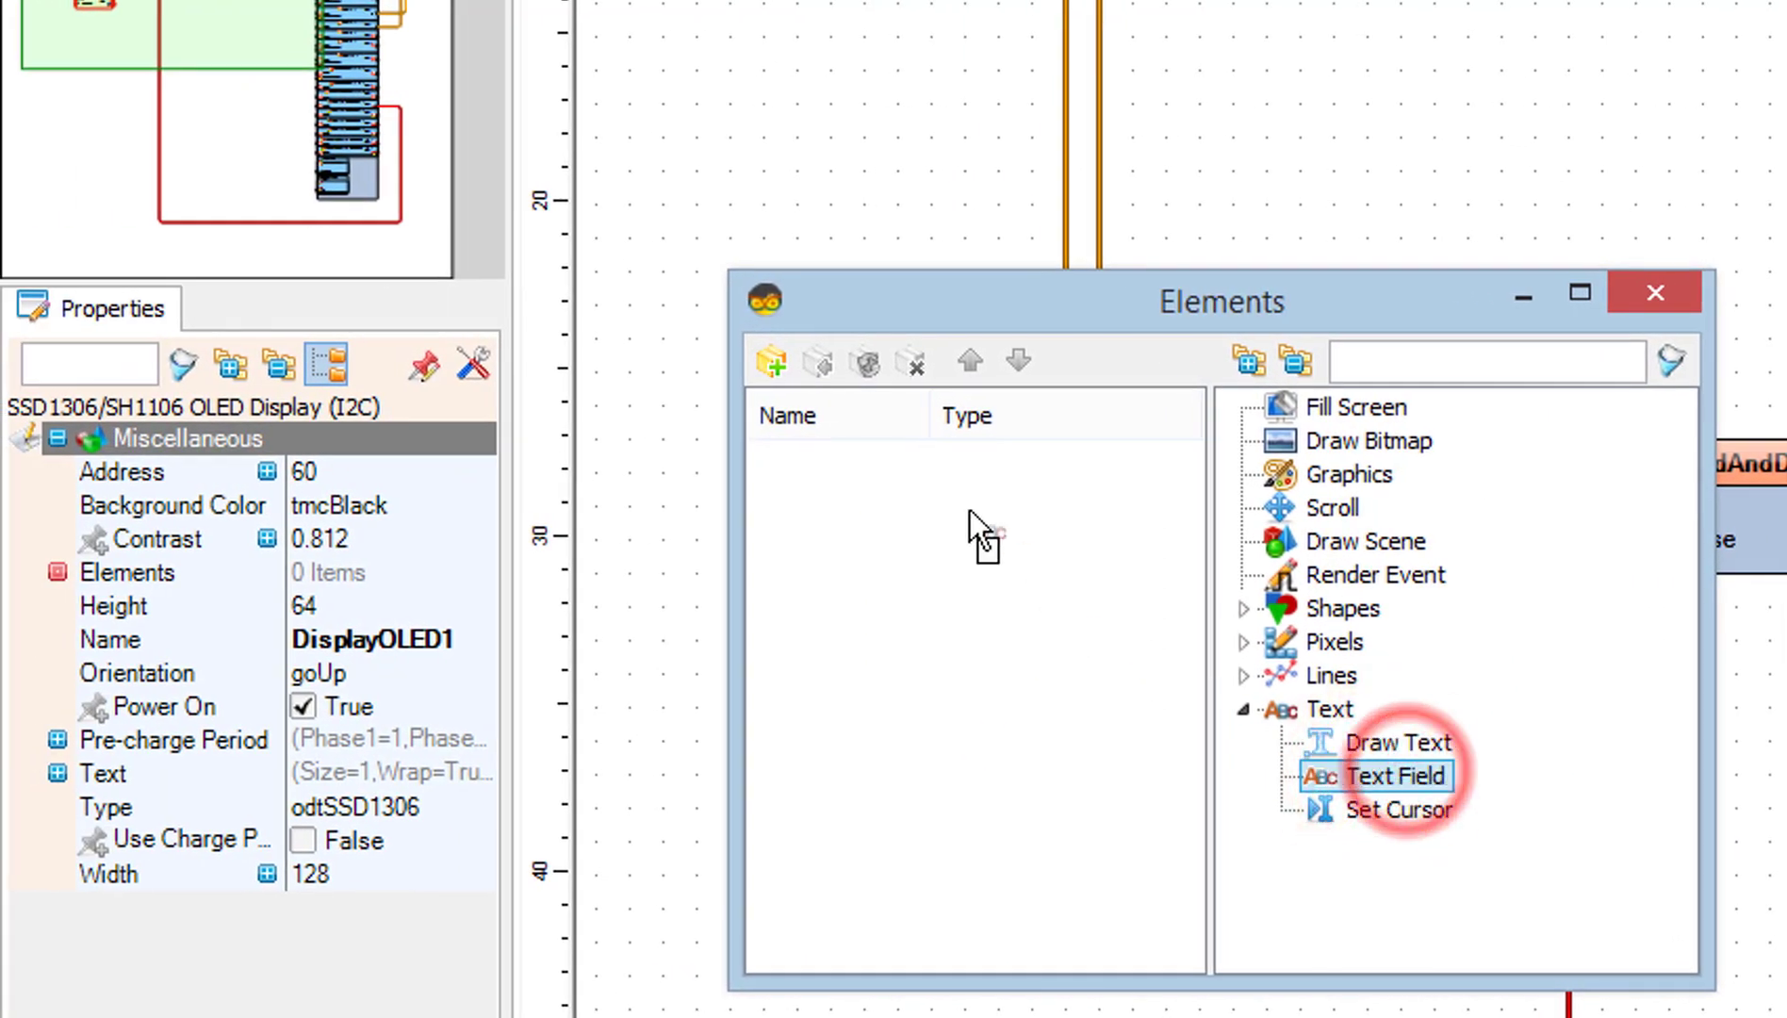
{"action": "left_click_drag", "start_coordinate": [970, 518], "coordinate": [970, 516]}
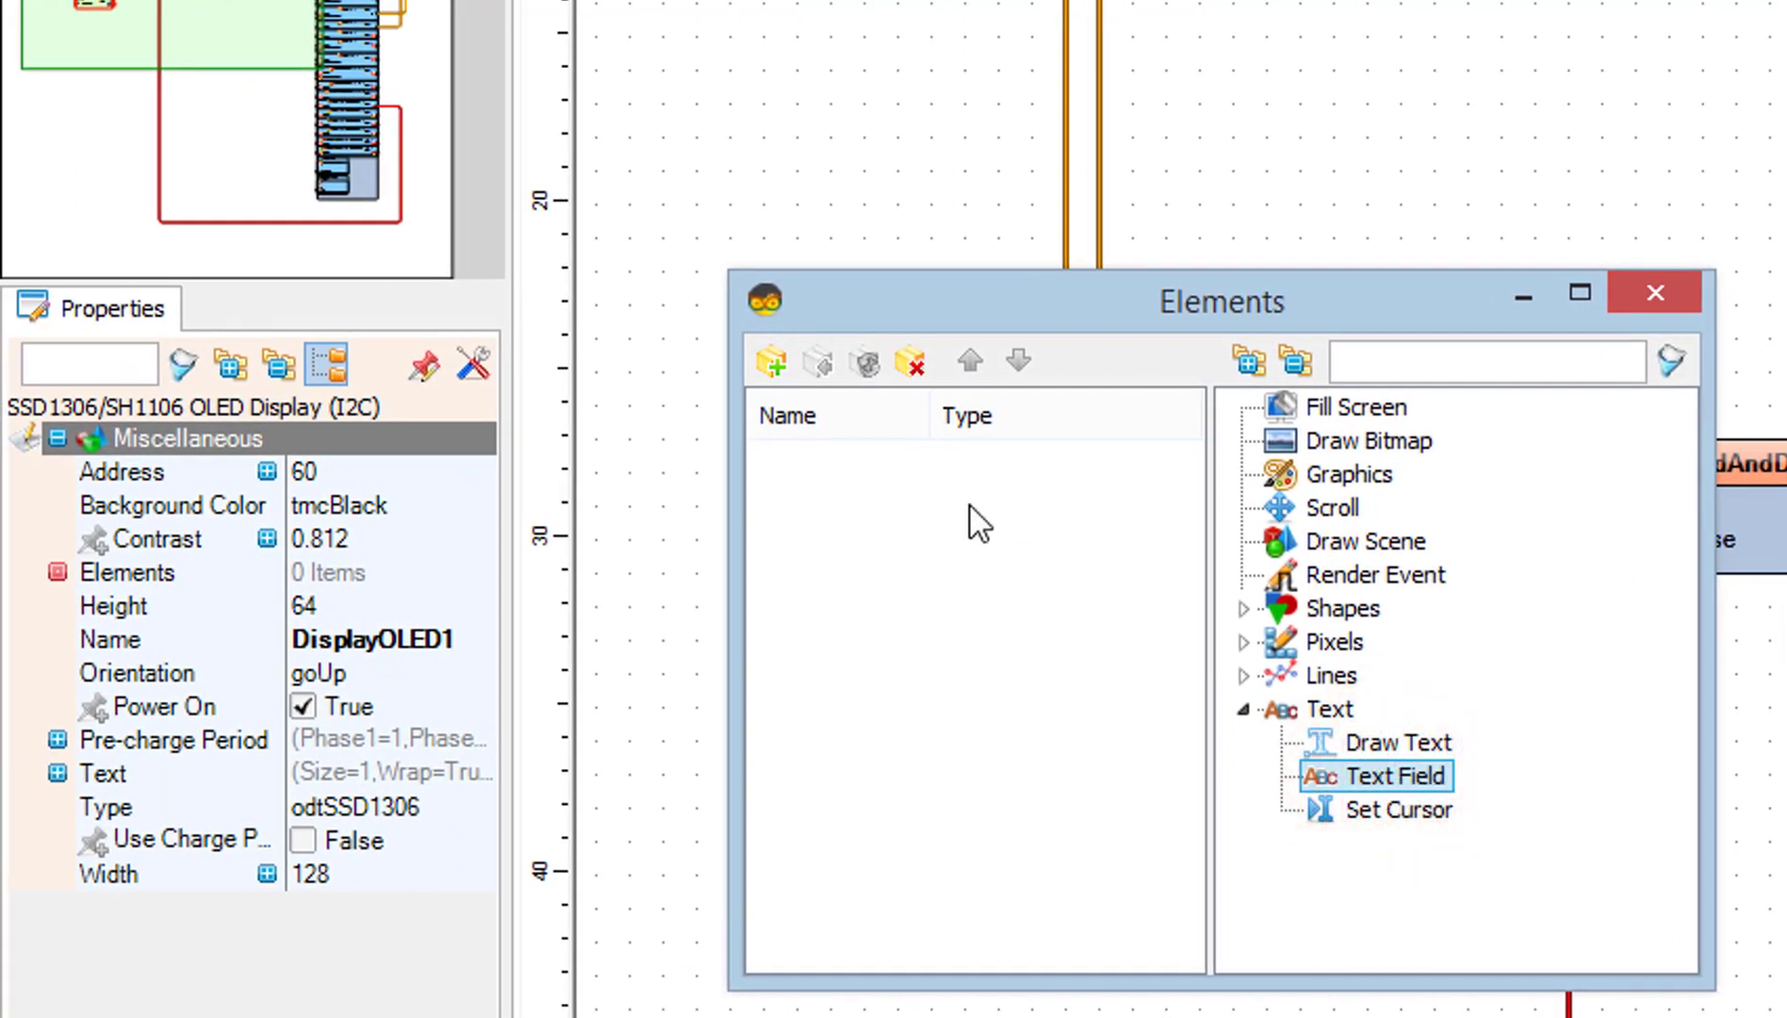
{"action": "left_click", "coordinate": [978, 465]}
{"action": "left_click", "coordinate": [346, 736]}
{"action": "type", "text": "3"}
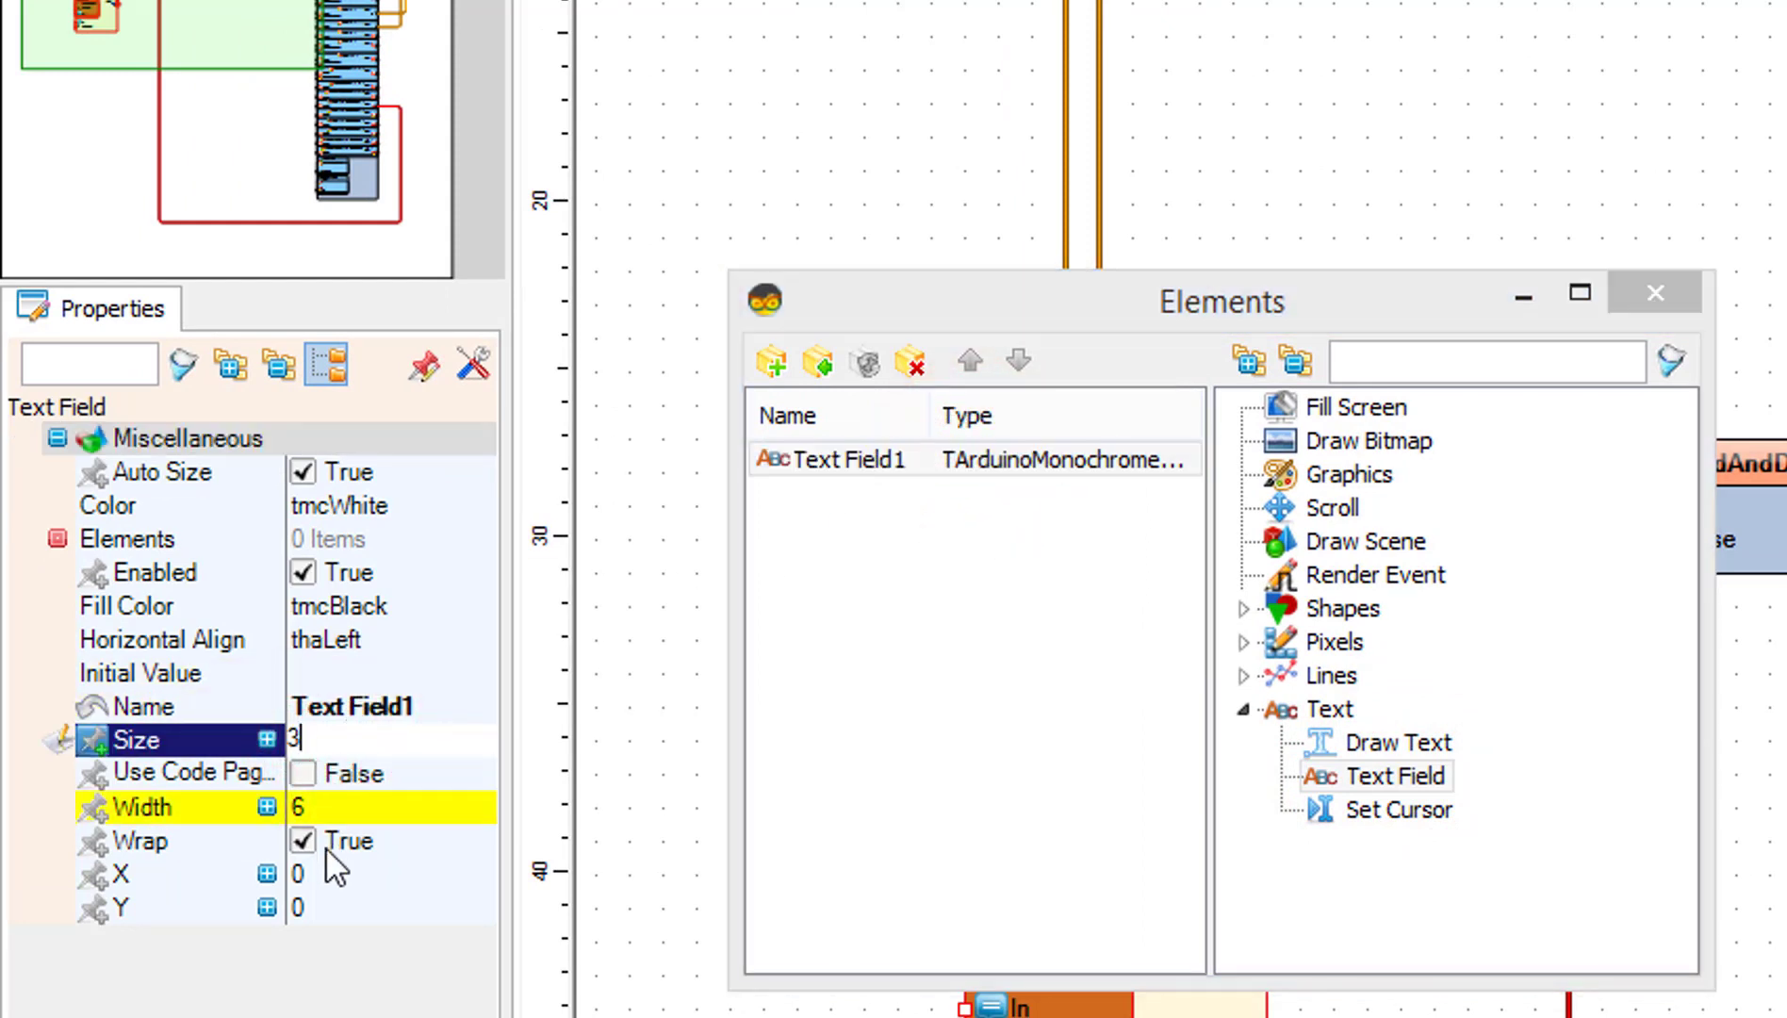
{"action": "left_click", "coordinate": [343, 899]}
{"action": "type", "text": "30"}
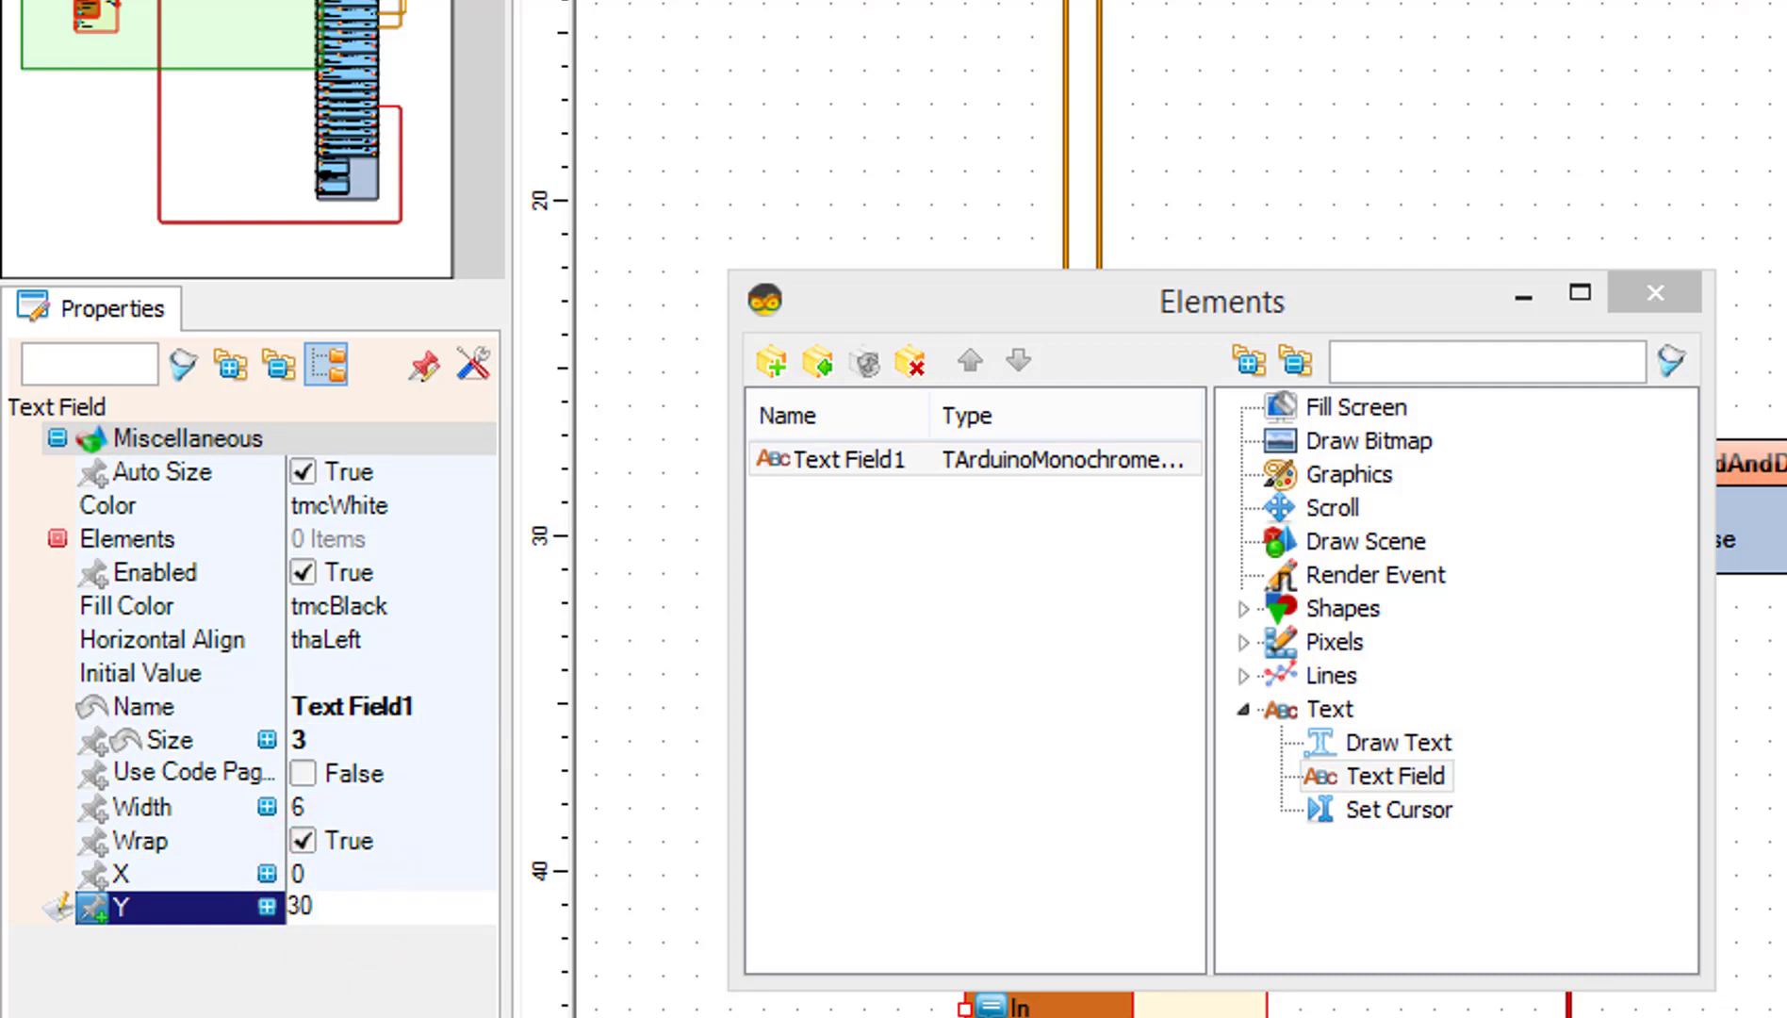
{"action": "left_click", "coordinate": [386, 838]}
{"action": "left_click", "coordinate": [1639, 290]}
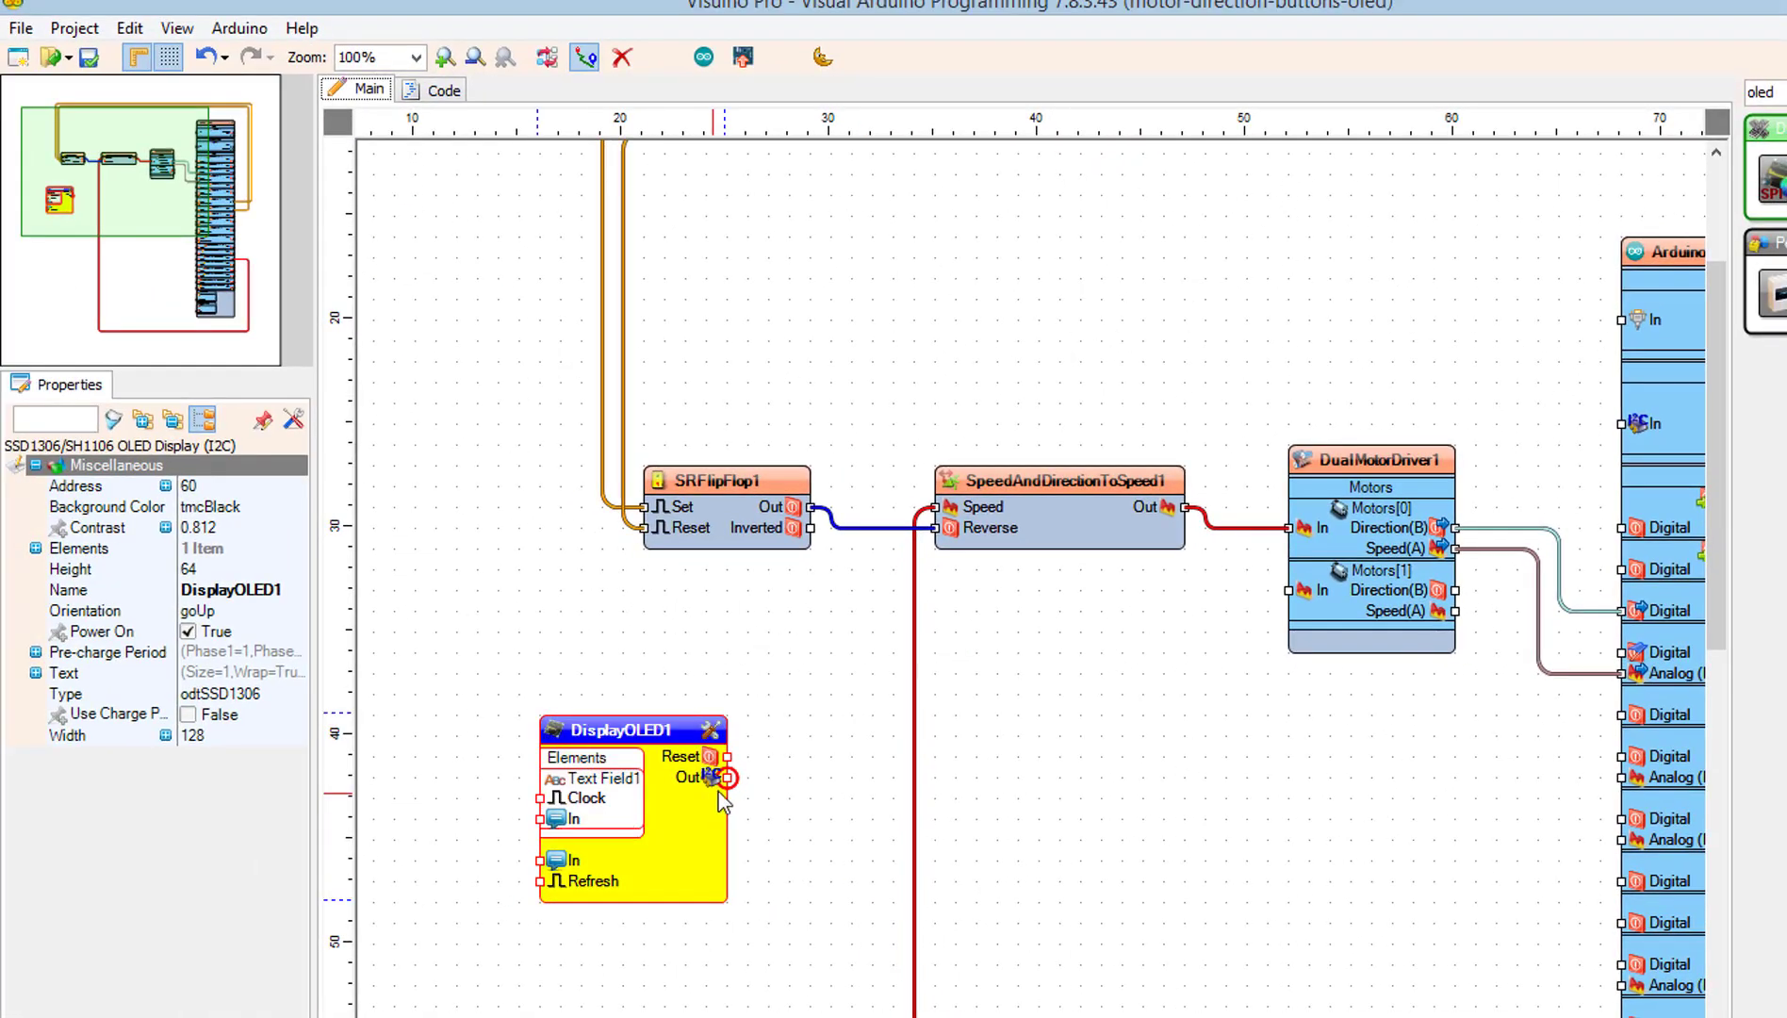
- Wire DisplayOLED1 Out to the Uno's I2C In and add a Ramp To Analog Value block
{"action": "left_click_drag", "start_coordinate": [722, 788], "coordinate": [1625, 424]}
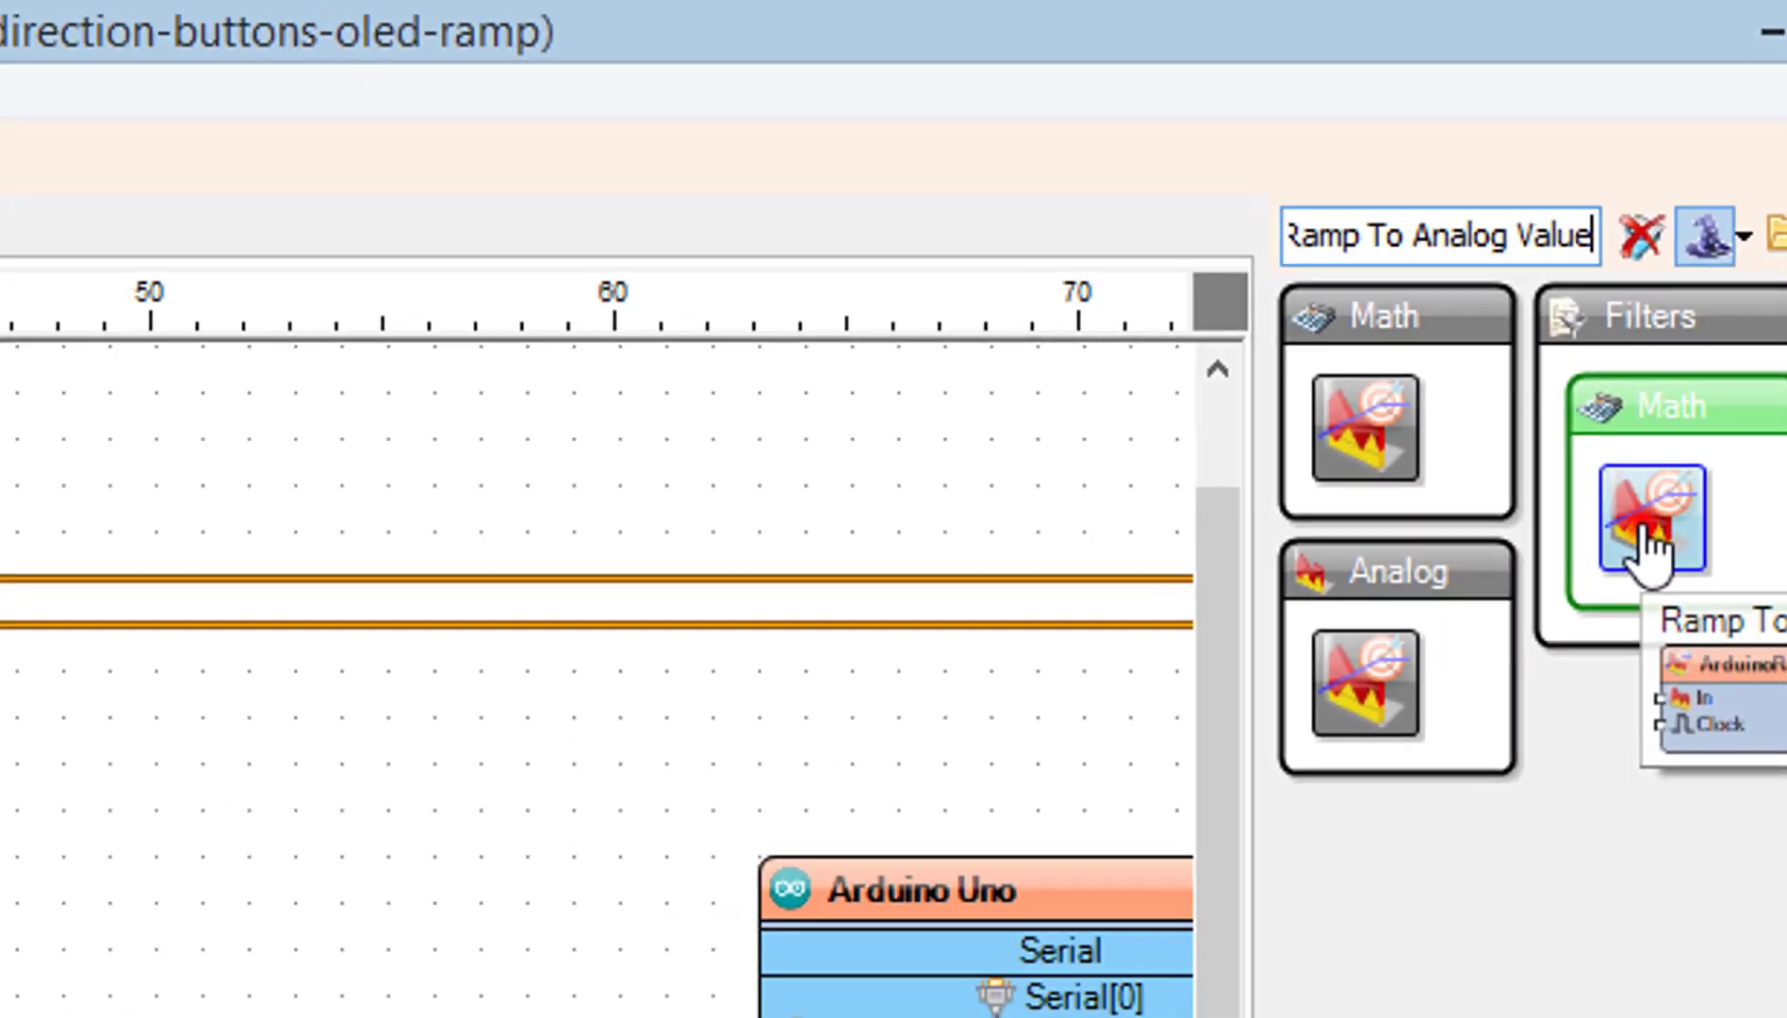
{"action": "left_click_drag", "start_coordinate": [1648, 544], "coordinate": [475, 498]}
{"action": "left_click", "coordinate": [958, 566]}
{"action": "scroll", "coordinate": [957, 566], "scroll_direction": "down", "scroll_amount": 5}
{"action": "left_click", "coordinate": [928, 503]}
{"action": "scroll", "coordinate": [927, 503], "scroll_direction": "down", "scroll_amount": 2}
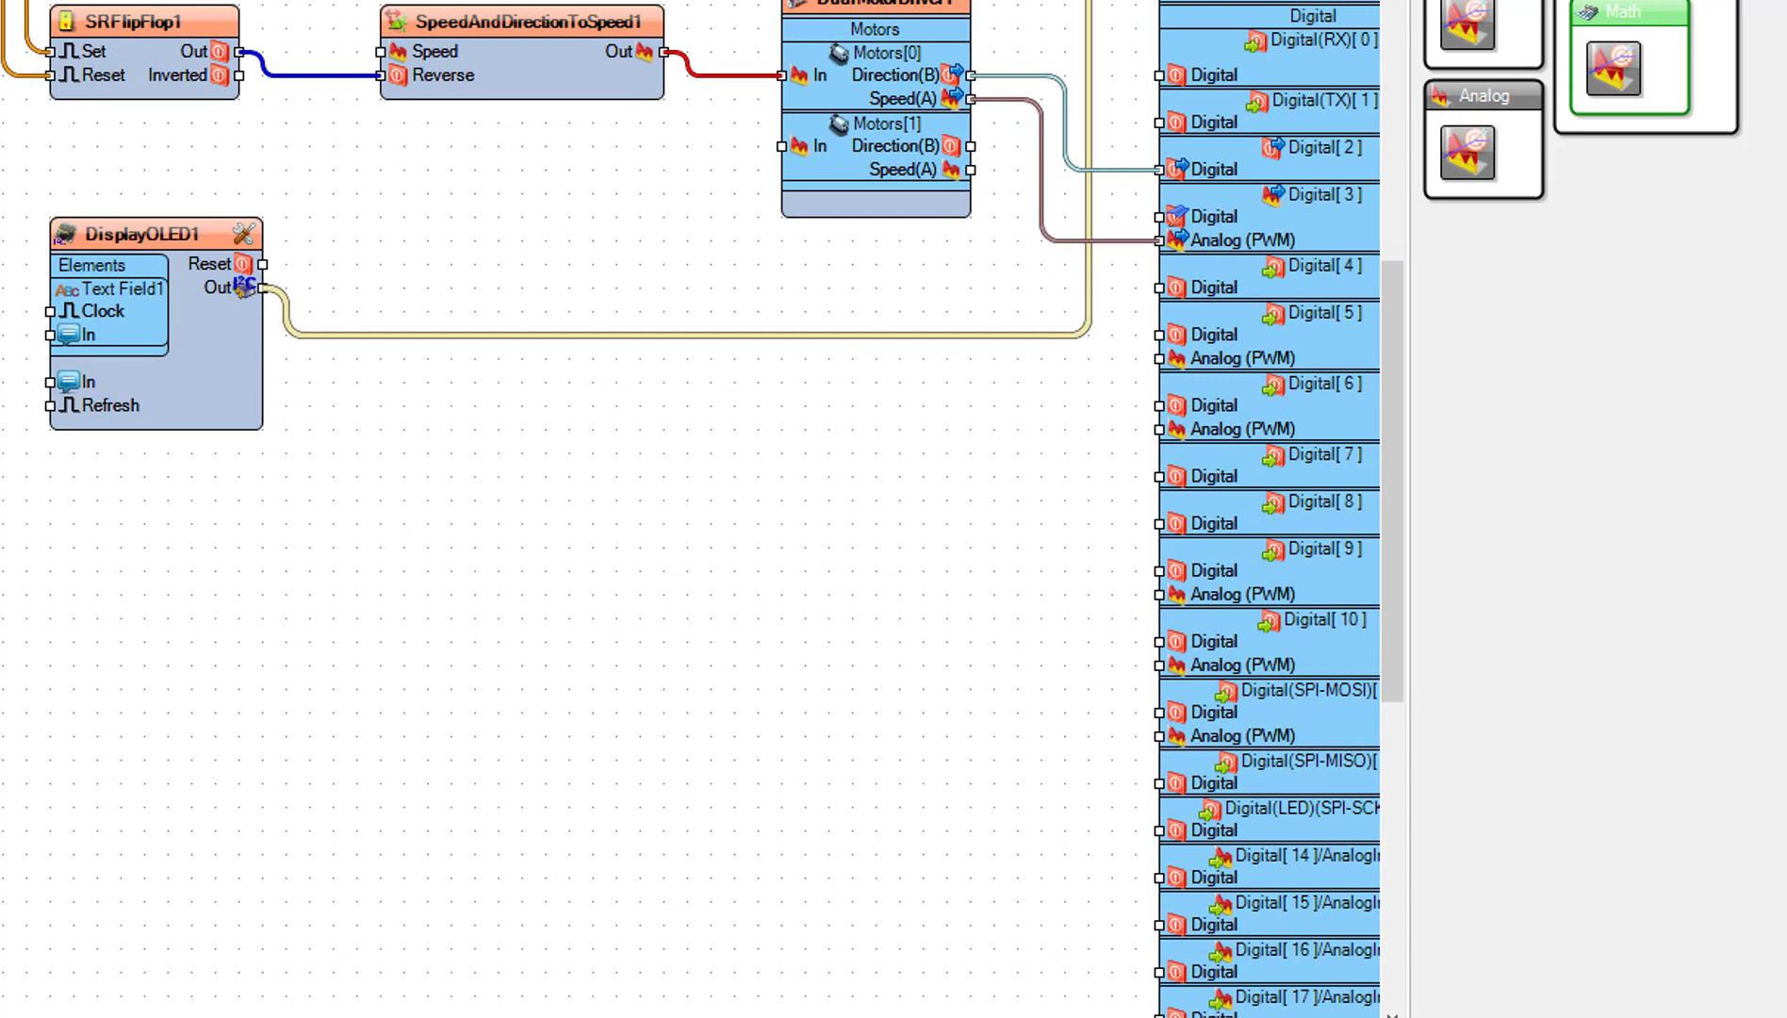
{"action": "left_click_drag", "start_coordinate": [824, 1016], "coordinate": [852, 1015]}
- Connect Digital[14] Out to Text Field1 In and RampToValue1 In, then export to Arduino IDE
{"action": "left_click_drag", "start_coordinate": [1335, 877], "coordinate": [130, 445]}
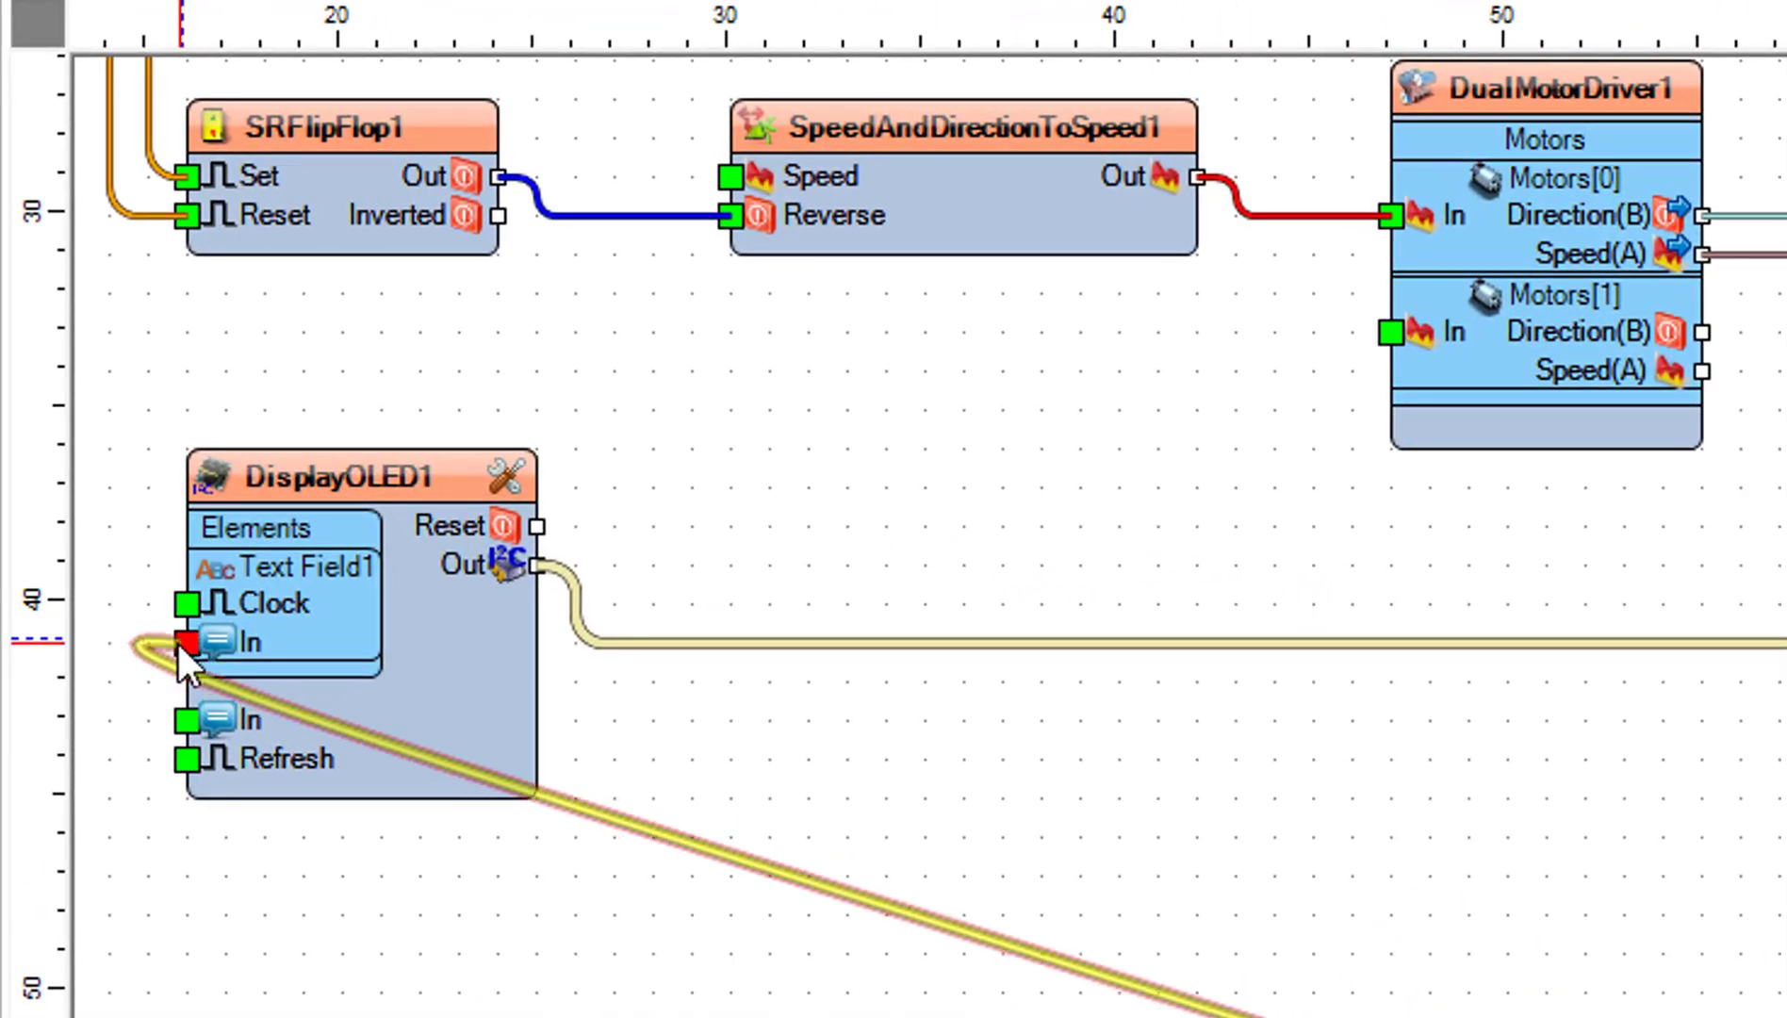
{"action": "left_click_drag", "start_coordinate": [179, 640], "coordinate": [177, 639]}
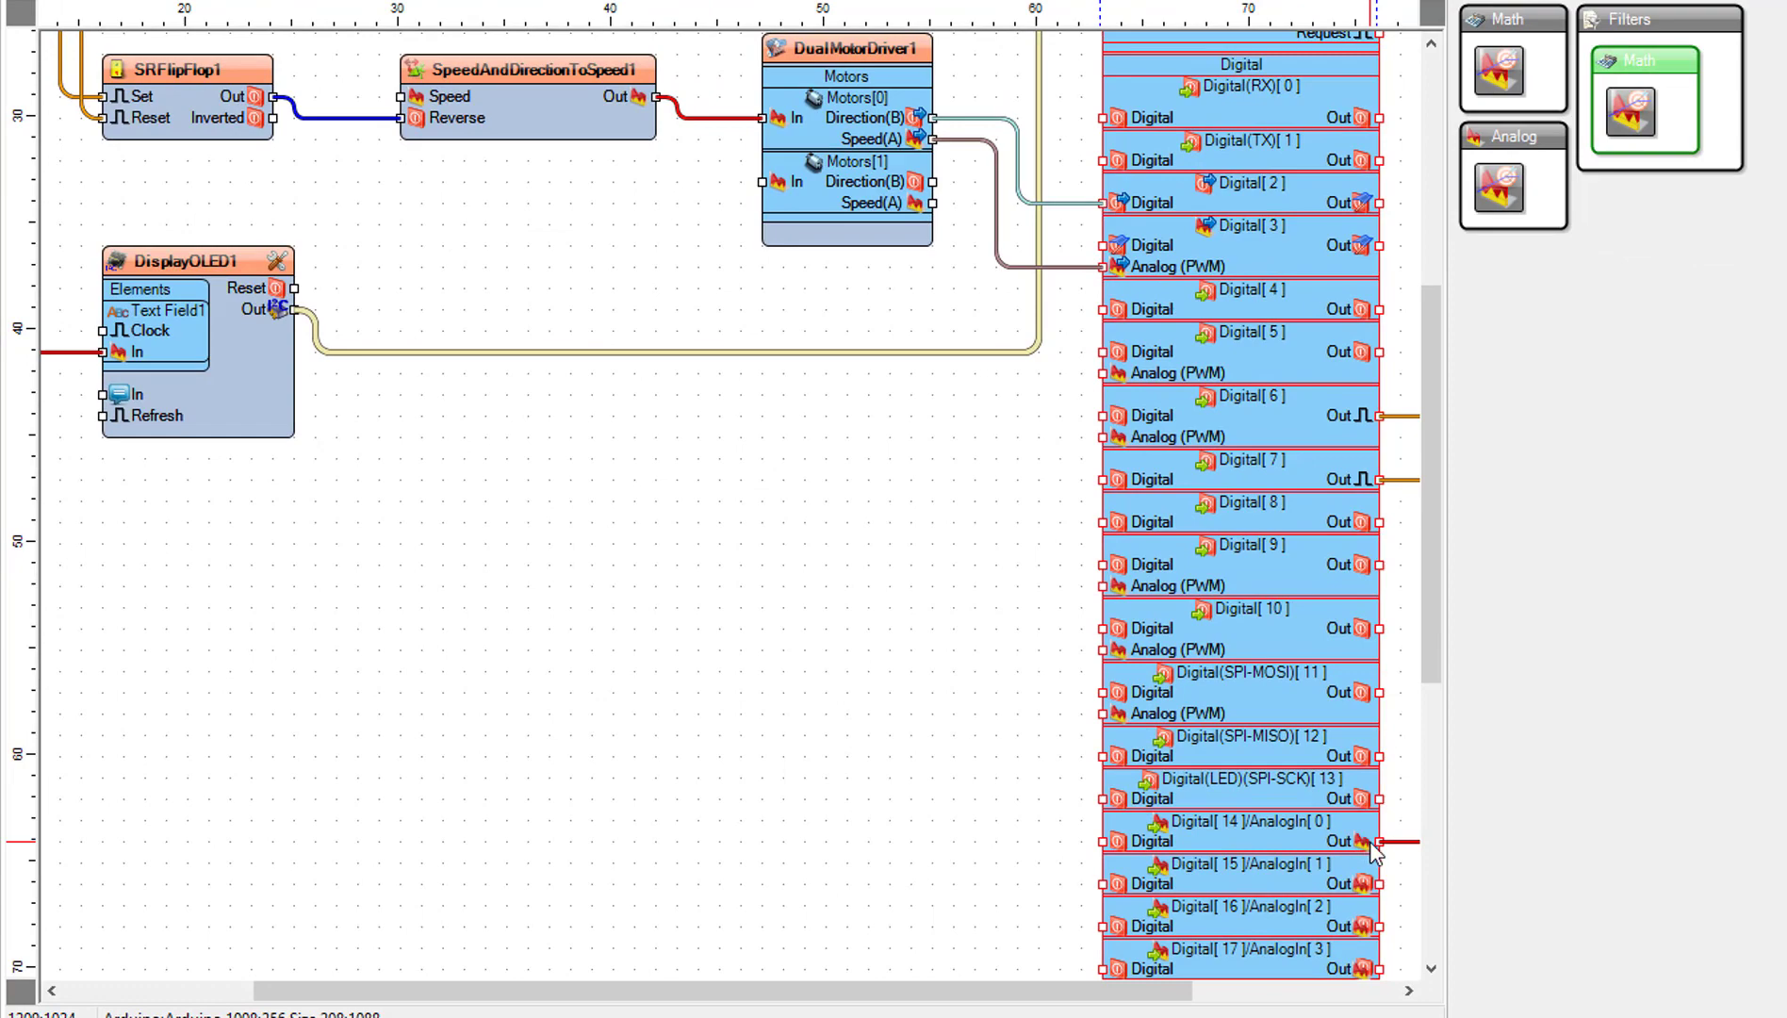
{"action": "mouse_move", "coordinate": [1371, 847]}
{"action": "left_mouse_down"}
{"action": "mouse_move", "coordinate": [506, 466]}
{"action": "mouse_move", "coordinate": [702, 215]}
{"action": "left_mouse_up"}
{"action": "scroll", "coordinate": [505, 466], "scroll_direction": "up", "scroll_amount": 2}
{"action": "scroll", "coordinate": [531, 210], "scroll_direction": "up", "scroll_amount": 1}
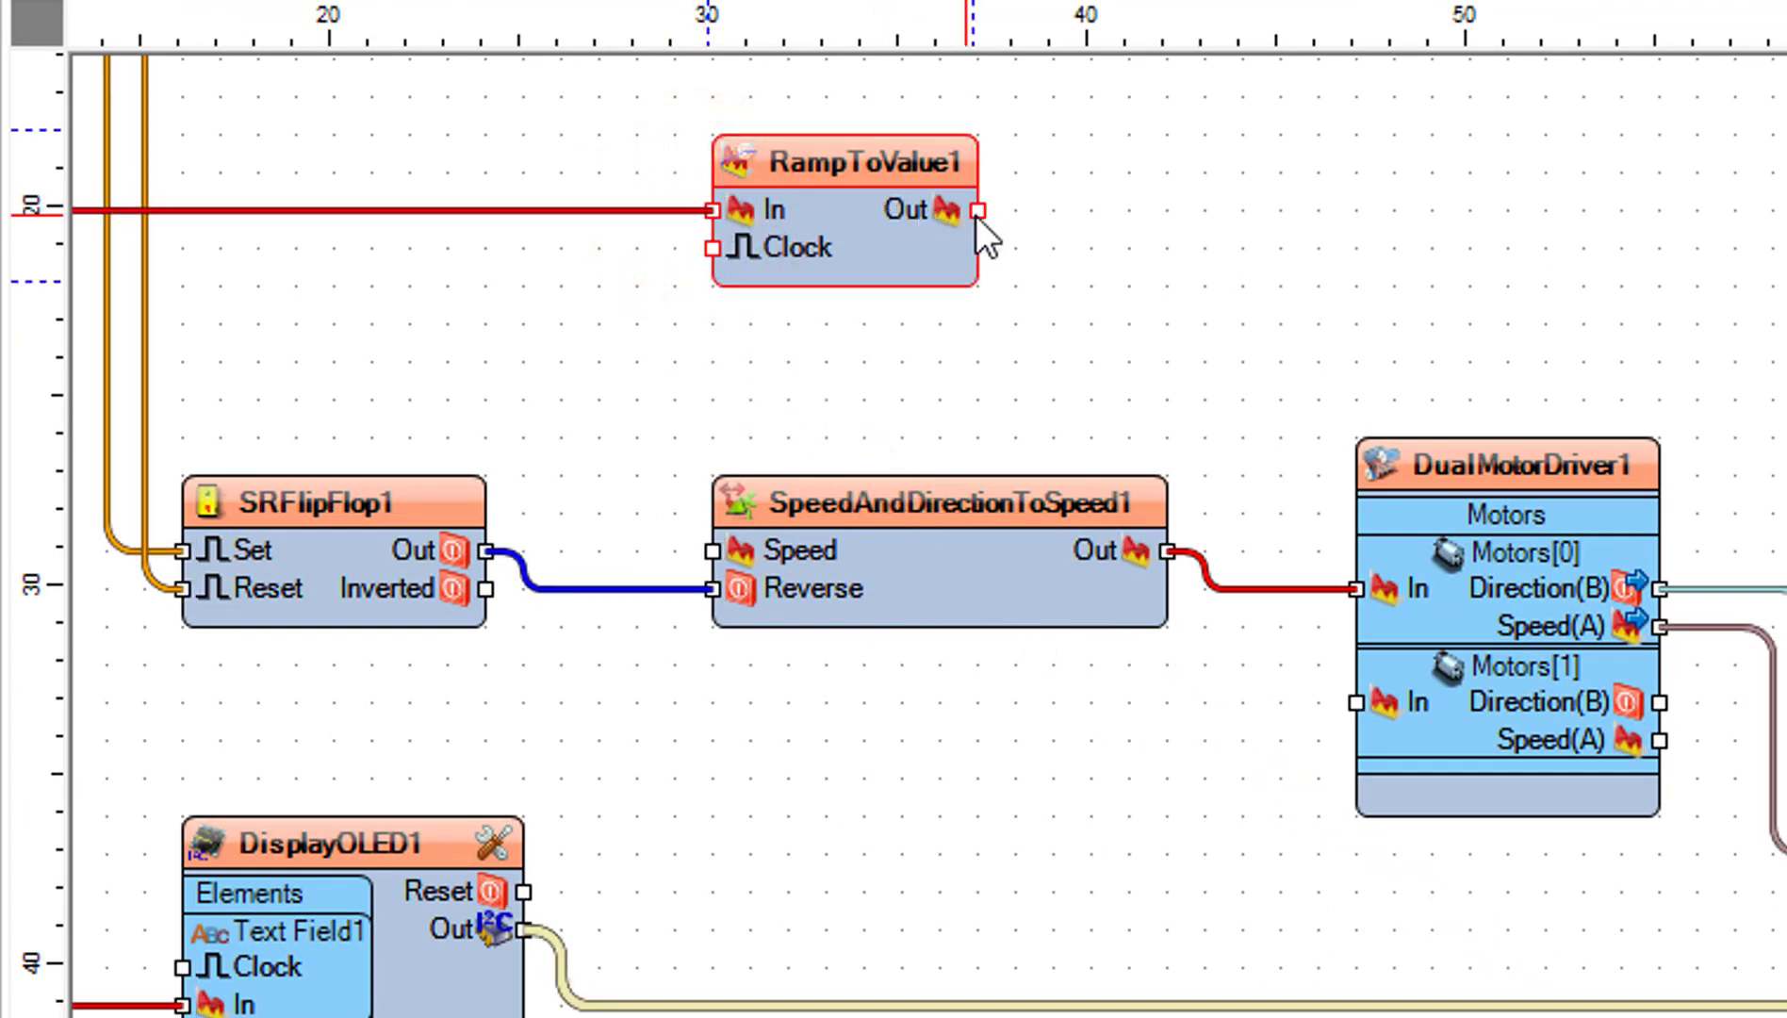
{"action": "left_click_drag", "start_coordinate": [975, 213], "coordinate": [708, 555]}
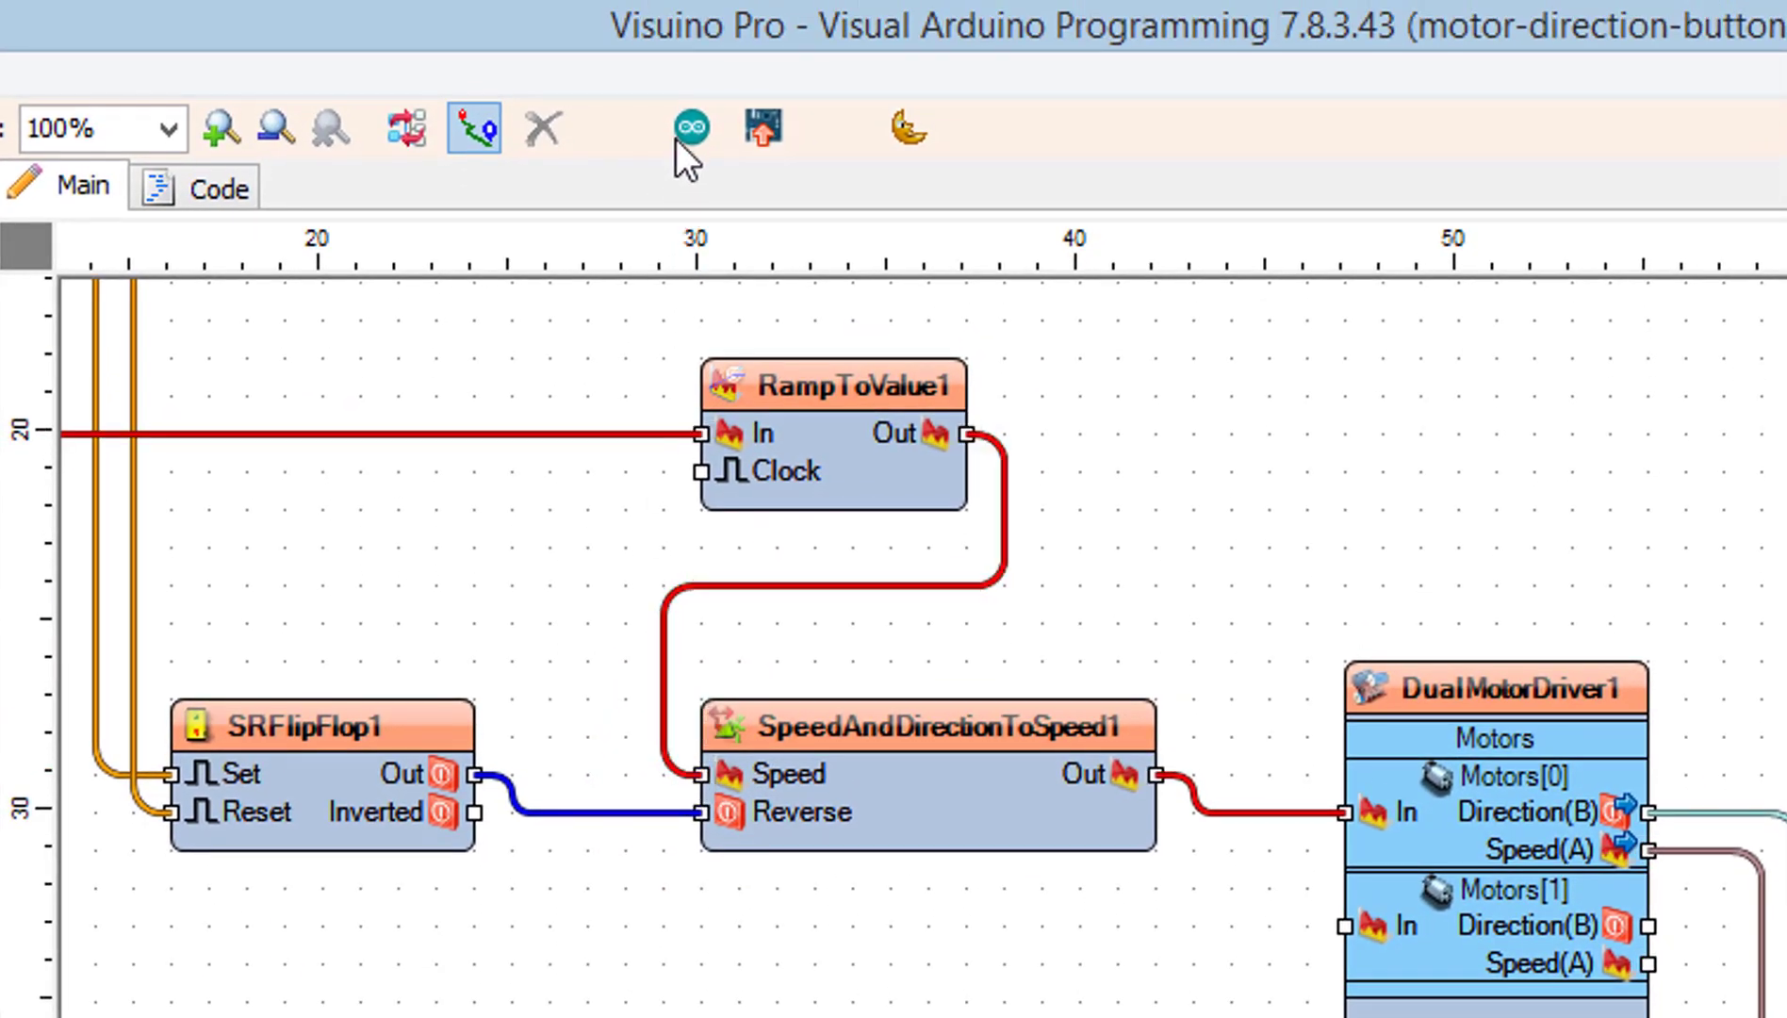
{"action": "left_click", "coordinate": [691, 129]}
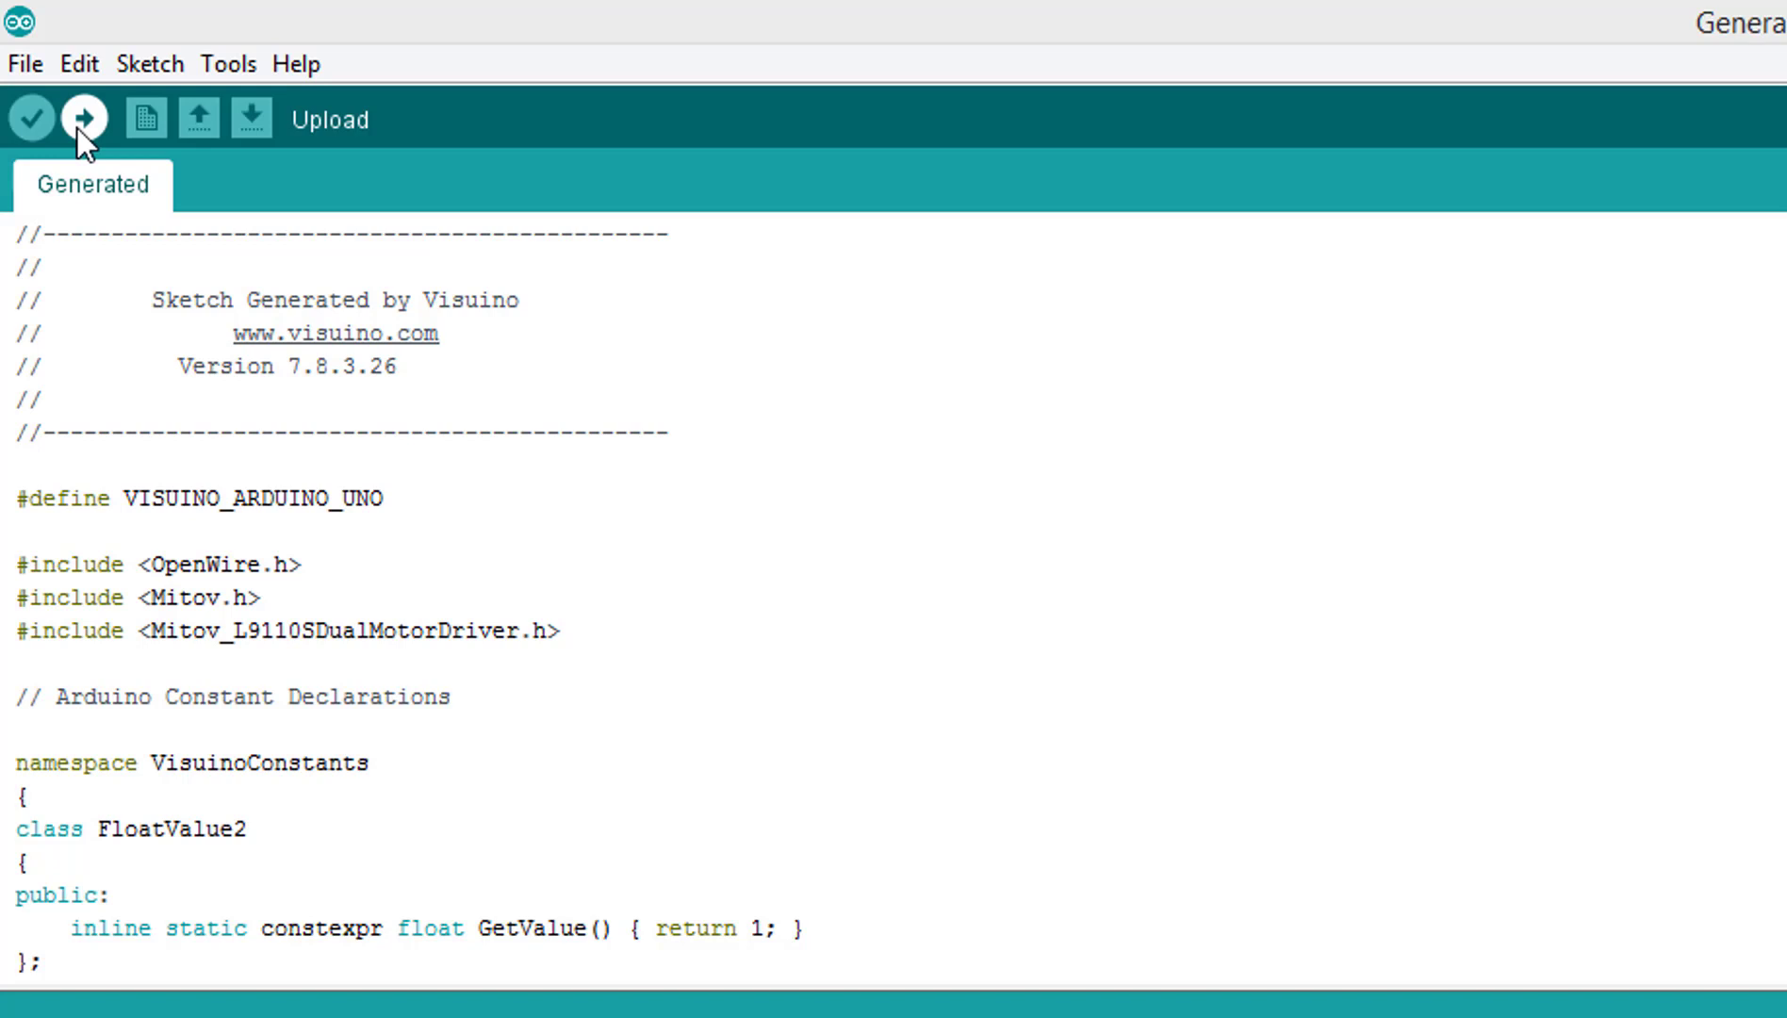
- Start uploading the generated sketch to the Arduino Uno
{"action": "left_click", "coordinate": [82, 119]}
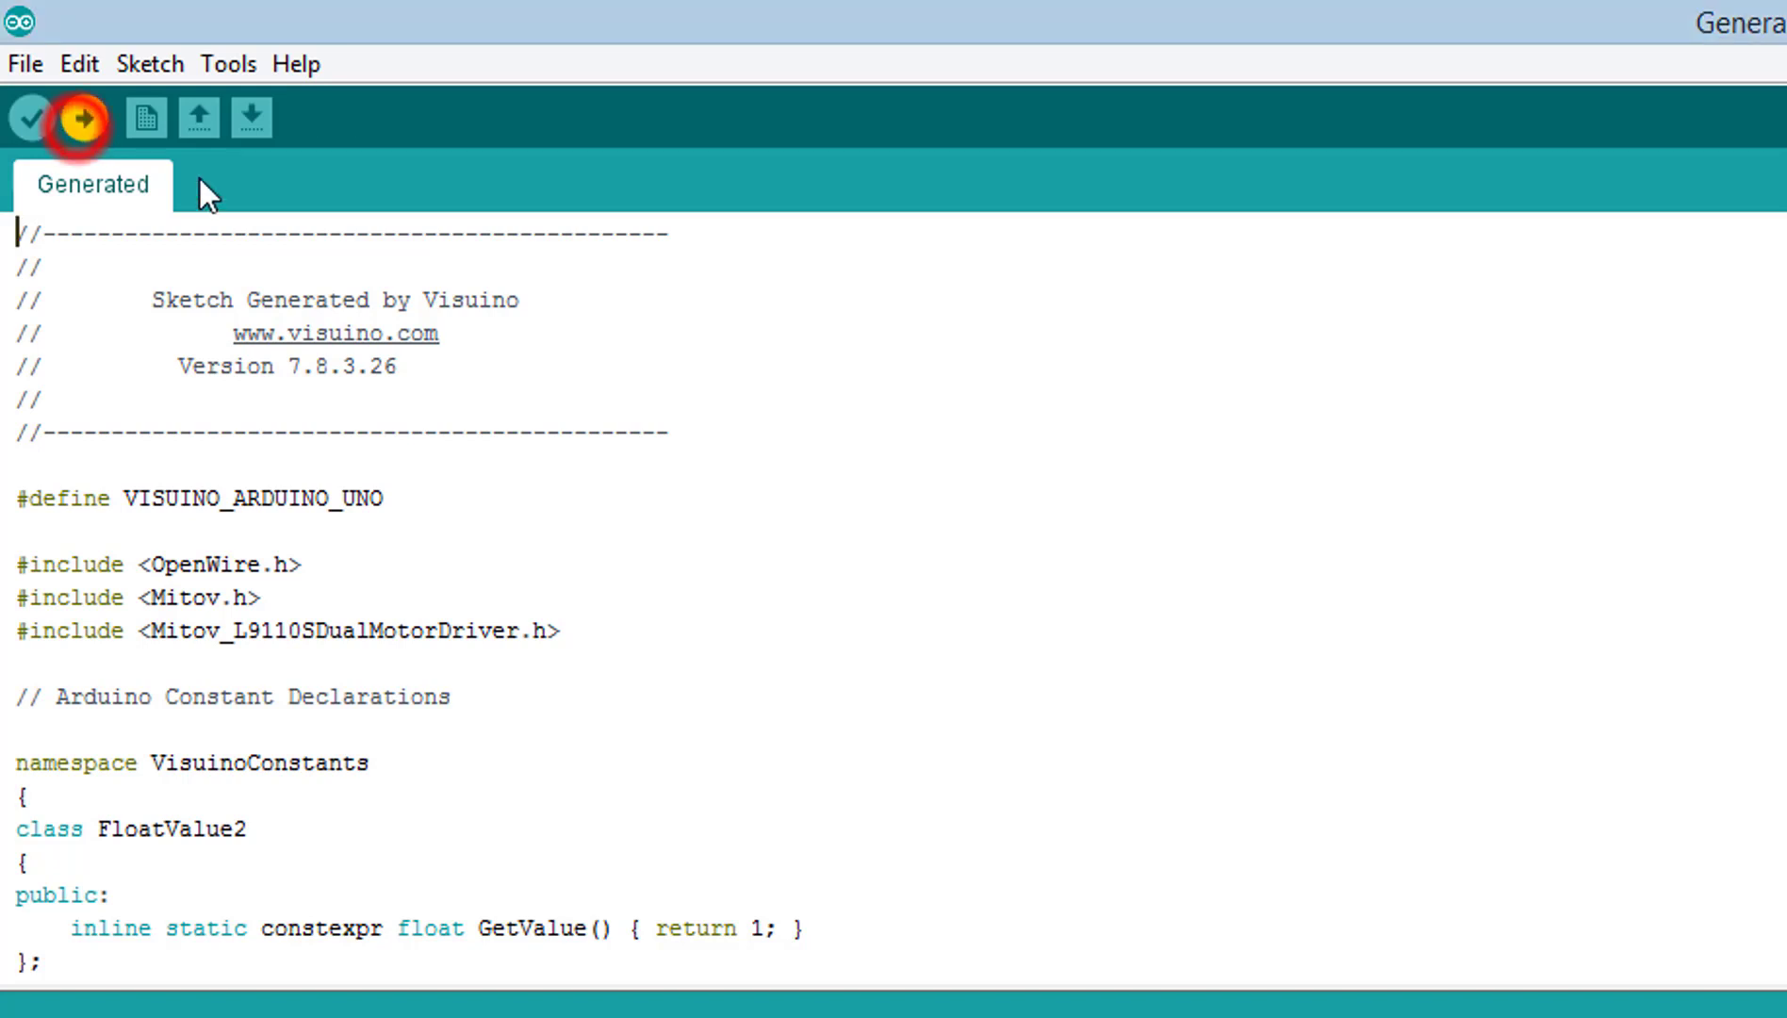